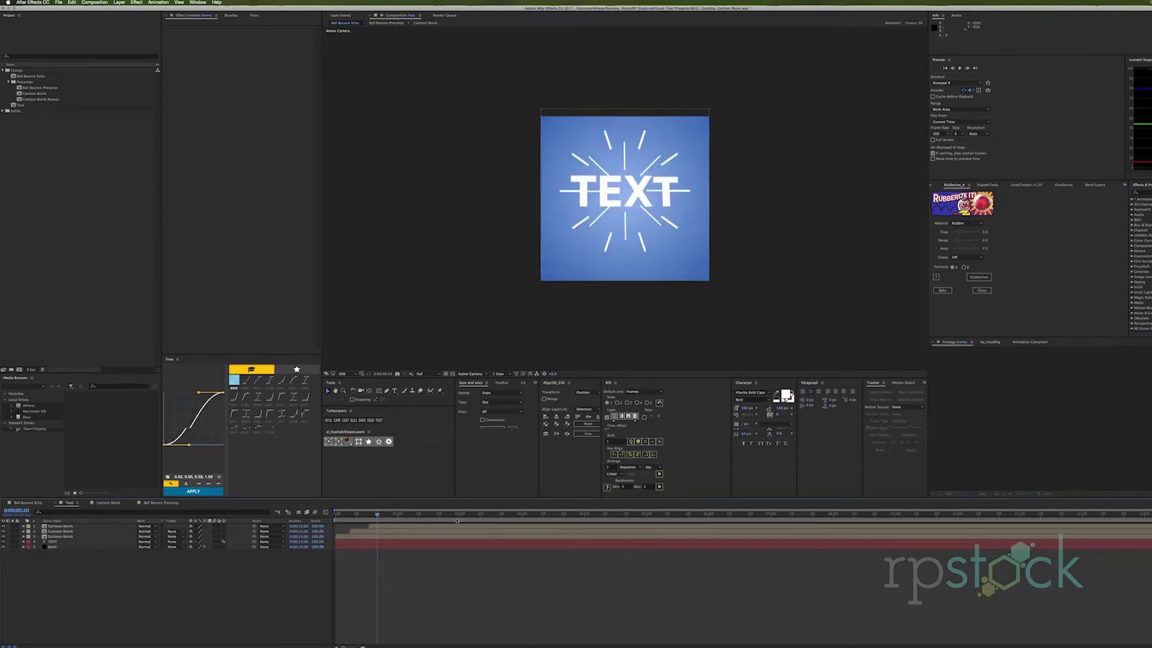
Step: Preview the TEXT comp, return to Ball Bounce Echo, and create a new default Comp 1
{"action": "key", "text": "space"}
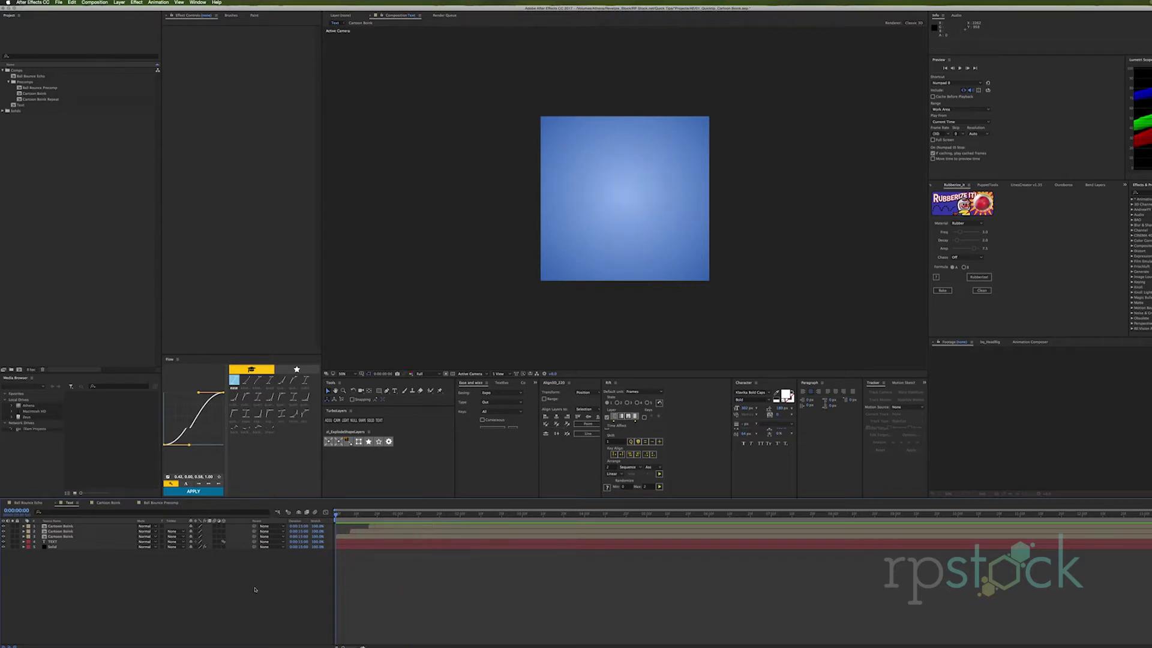
{"action": "left_click", "coordinate": [27, 502]}
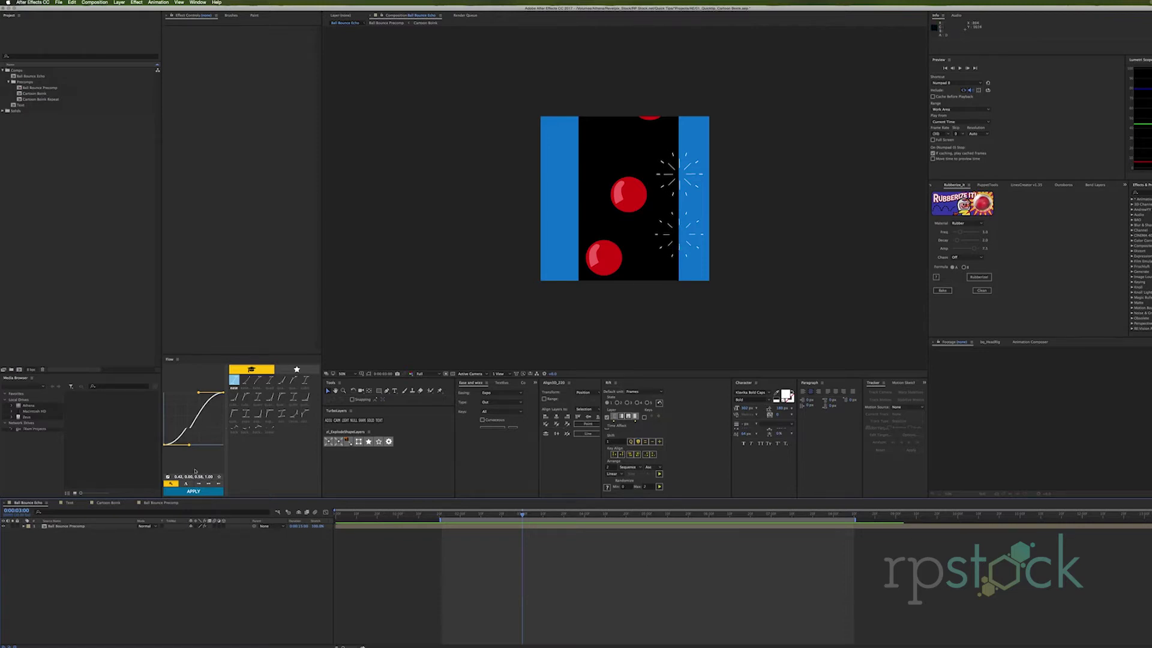
{"action": "left_click", "coordinate": [94, 2]}
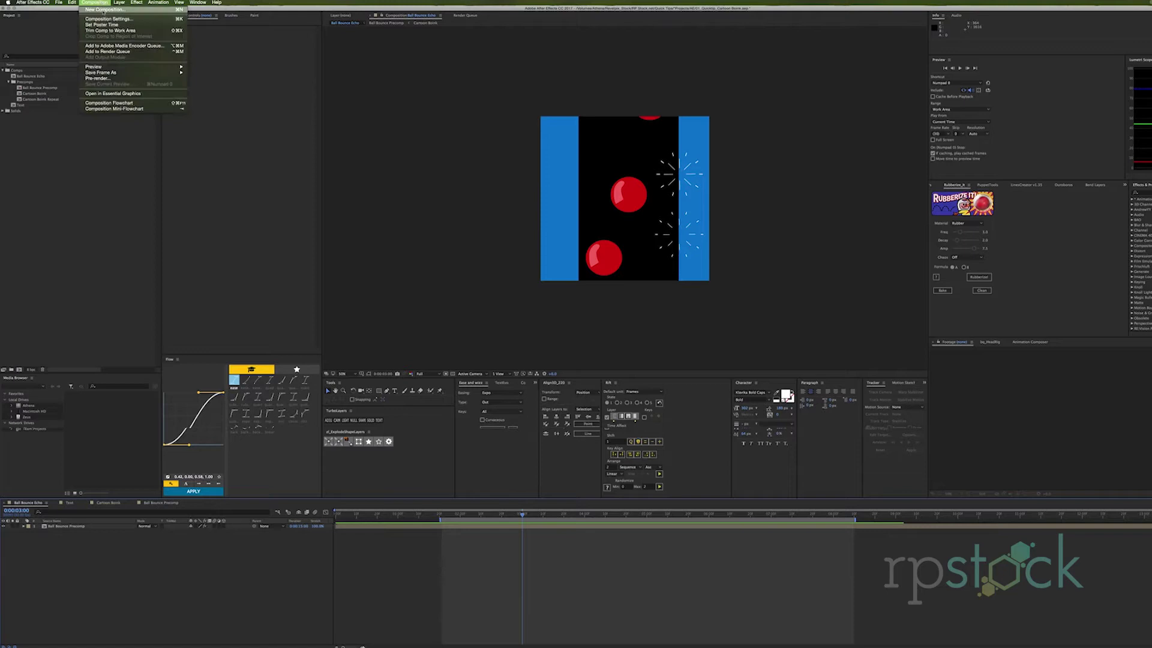
{"action": "left_click", "coordinate": [103, 10]}
{"action": "left_click_drag", "start_coordinate": [409, 219], "coordinate": [549, 210]}
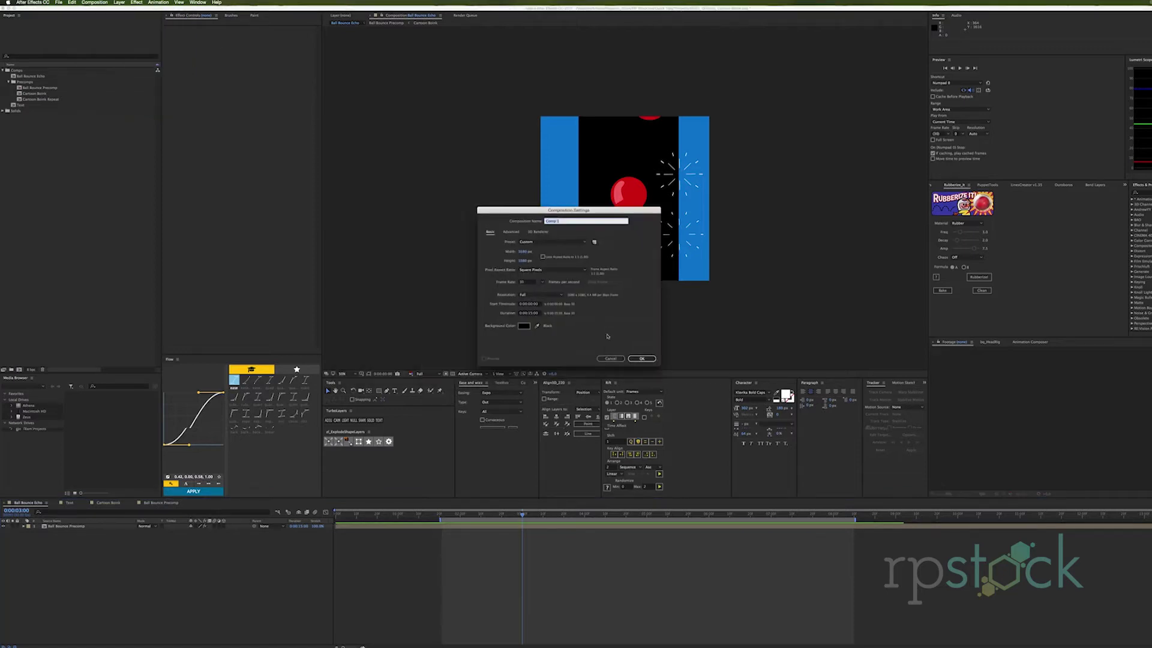
{"action": "left_click", "coordinate": [643, 358]}
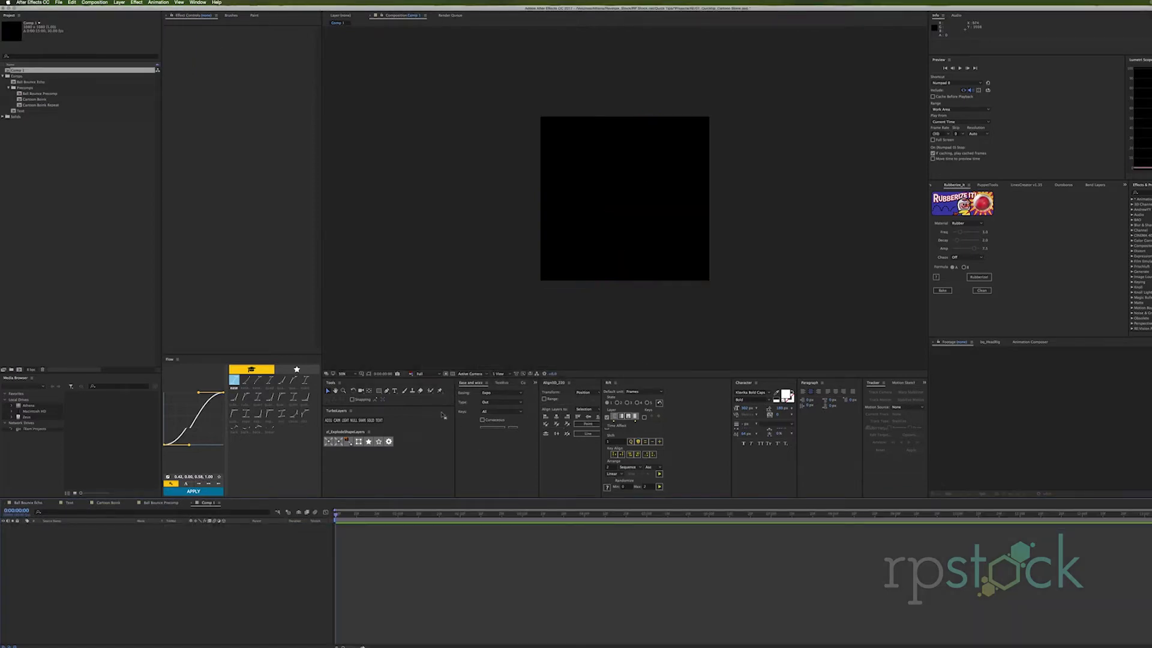
Step: Show the proportional grid, select the Pen tool and view Comp 1 at 100%
{"action": "left_click", "coordinate": [361, 374]}
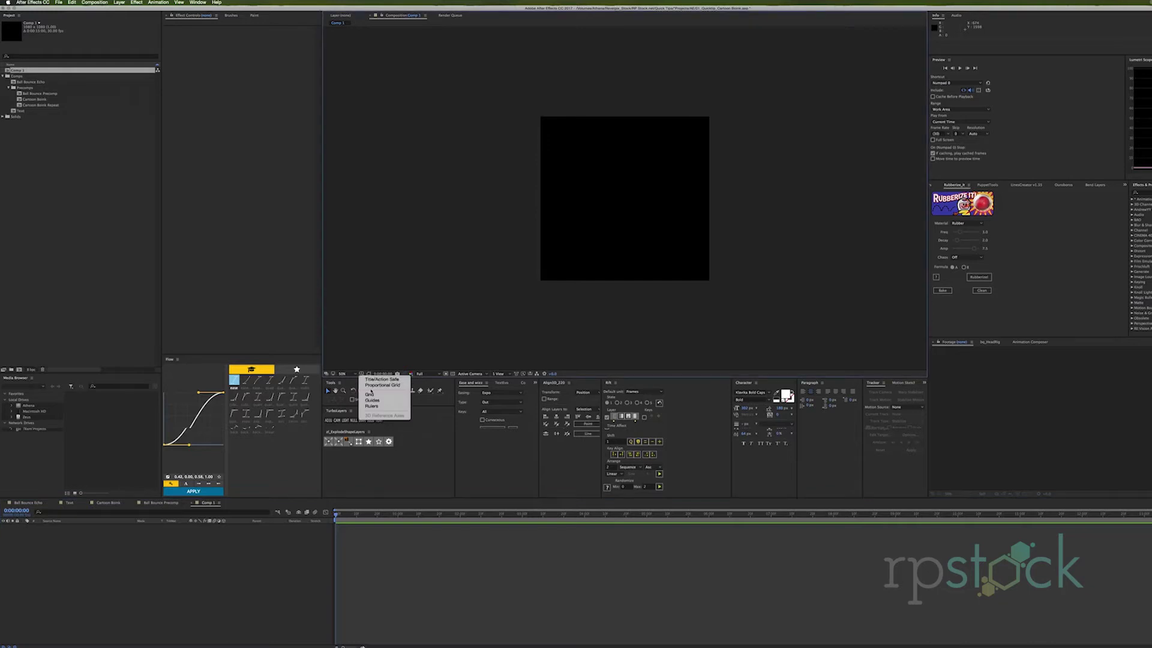
{"action": "left_click", "coordinate": [371, 385]}
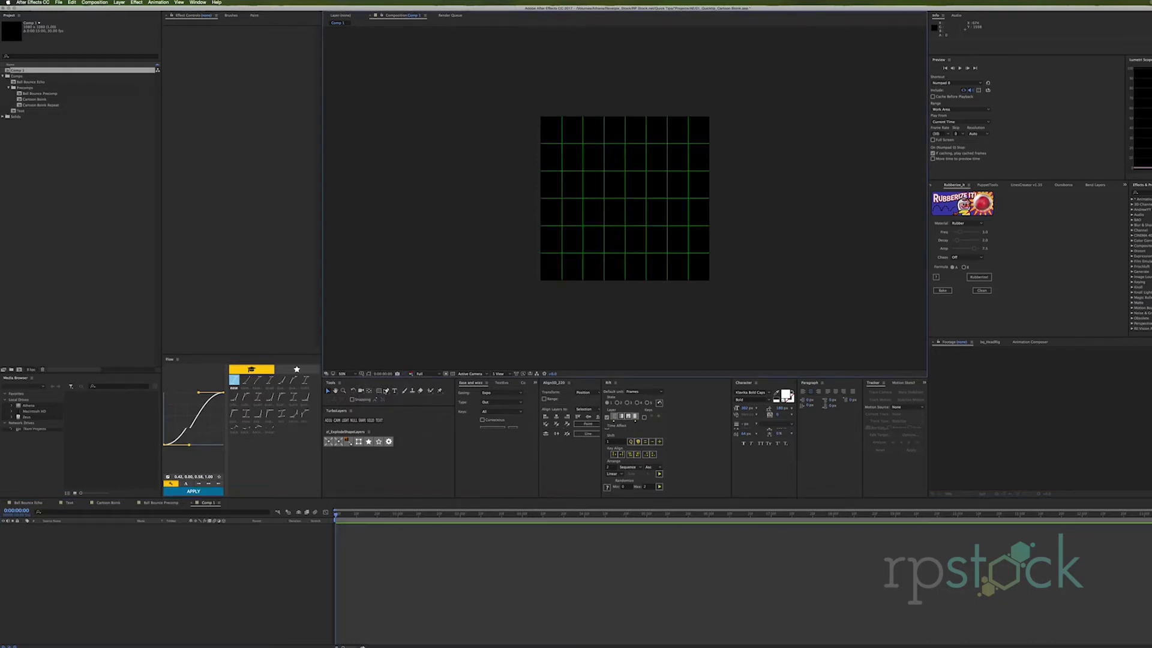
{"action": "left_click", "coordinate": [387, 391]}
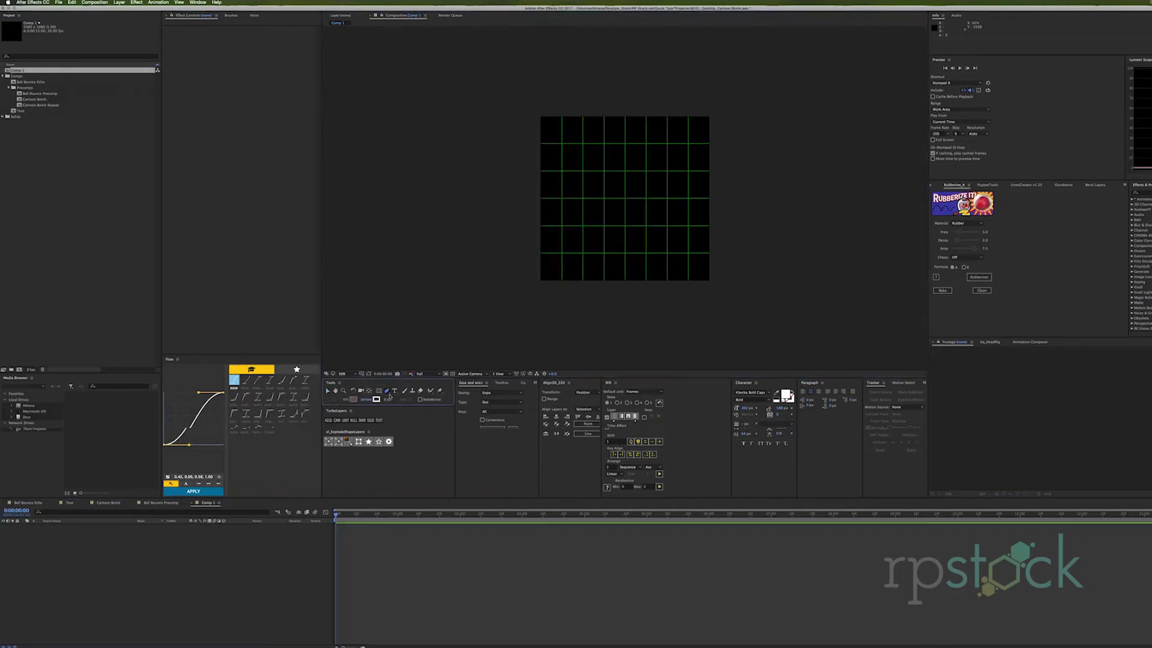
{"action": "key", "text": "slash"}
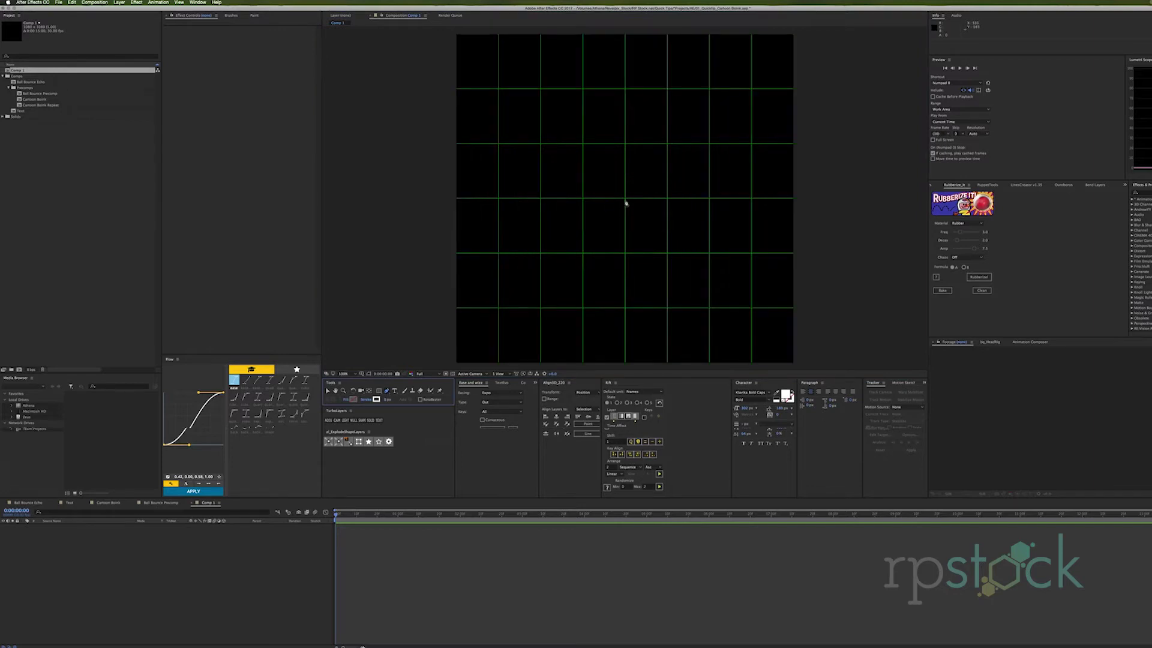
Step: Draw a white horizontal line from the comp centre to its right edge
{"action": "left_click", "coordinate": [667, 202]}
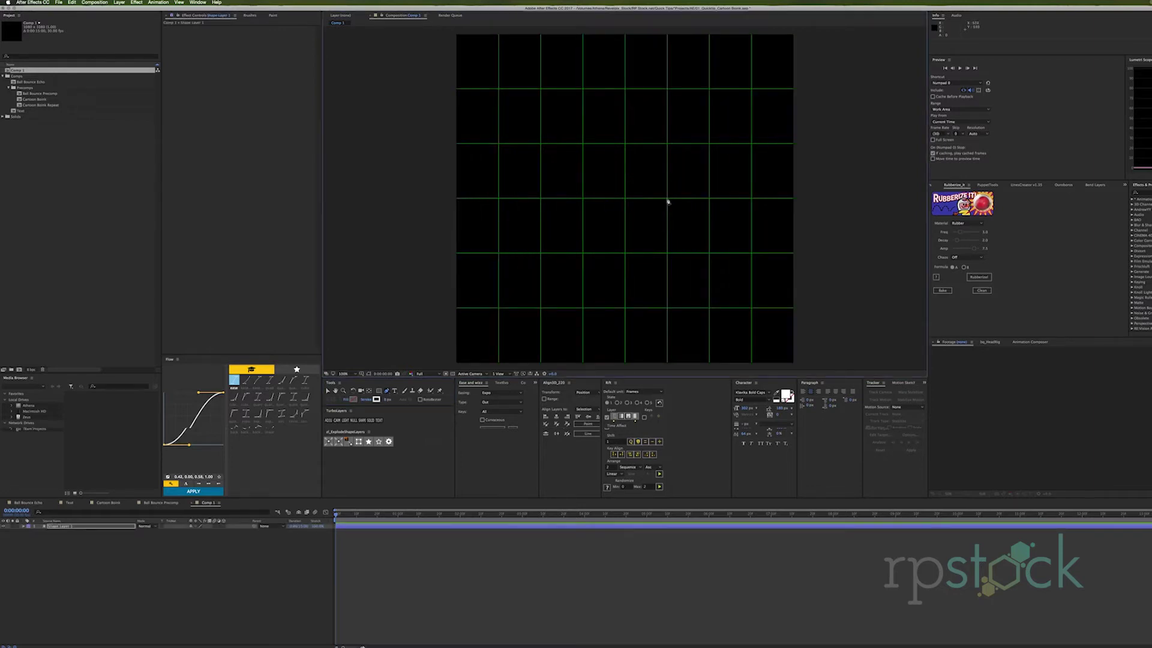
{"action": "left_click", "coordinate": [791, 203]}
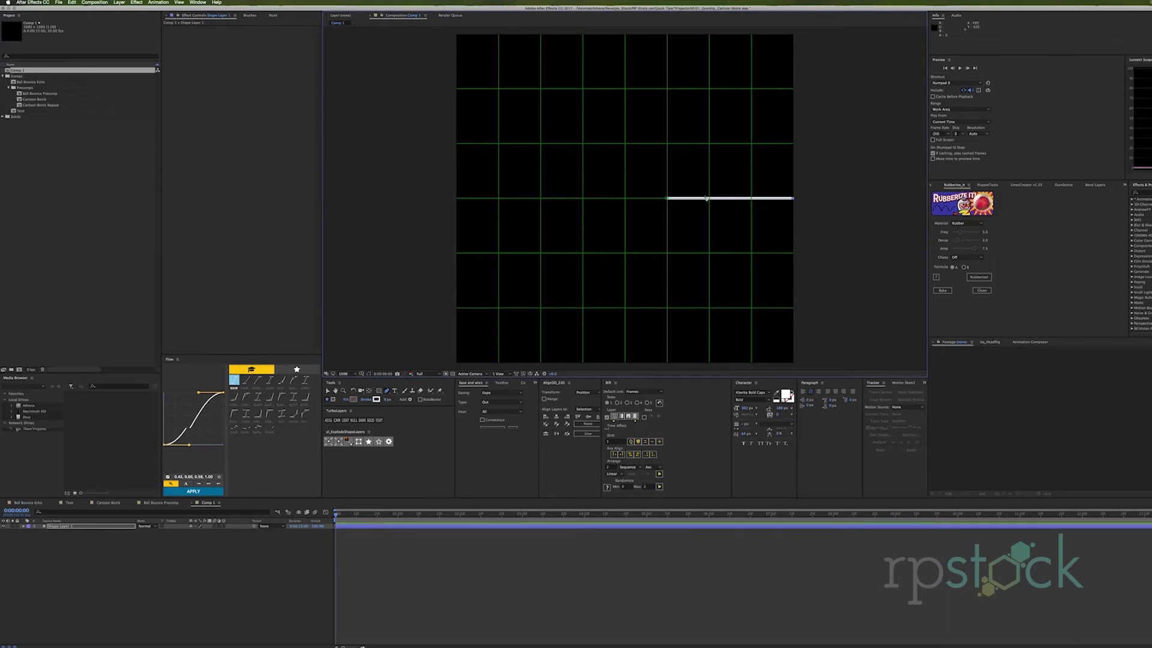
{"action": "left_click", "coordinate": [360, 525]}
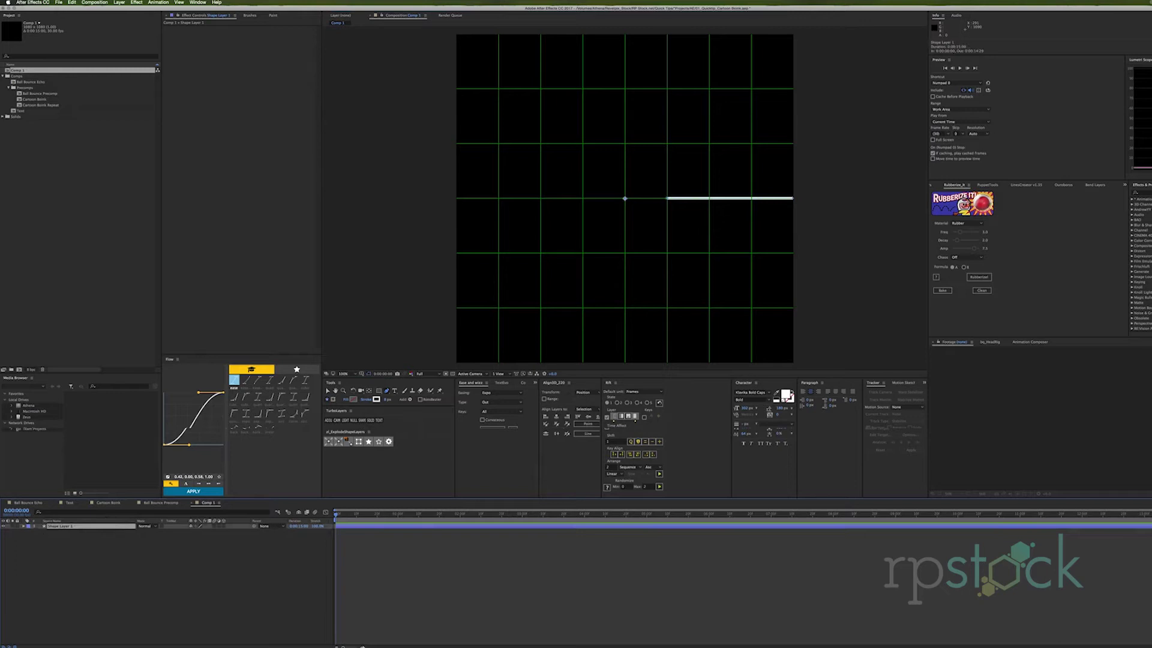
{"action": "left_click", "coordinate": [24, 526]}
{"action": "left_click", "coordinate": [247, 532]}
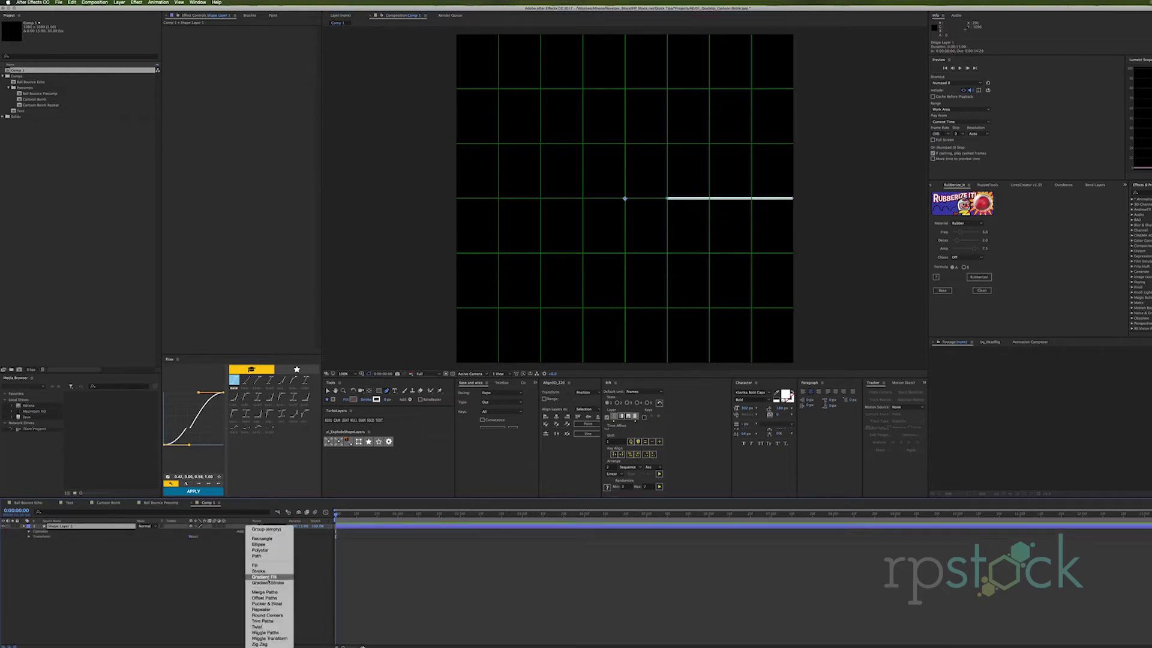
Step: Add a Repeater to Shape Layer 1 with 10 copies
{"action": "left_click", "coordinate": [261, 609]}
{"action": "left_click", "coordinate": [34, 542]}
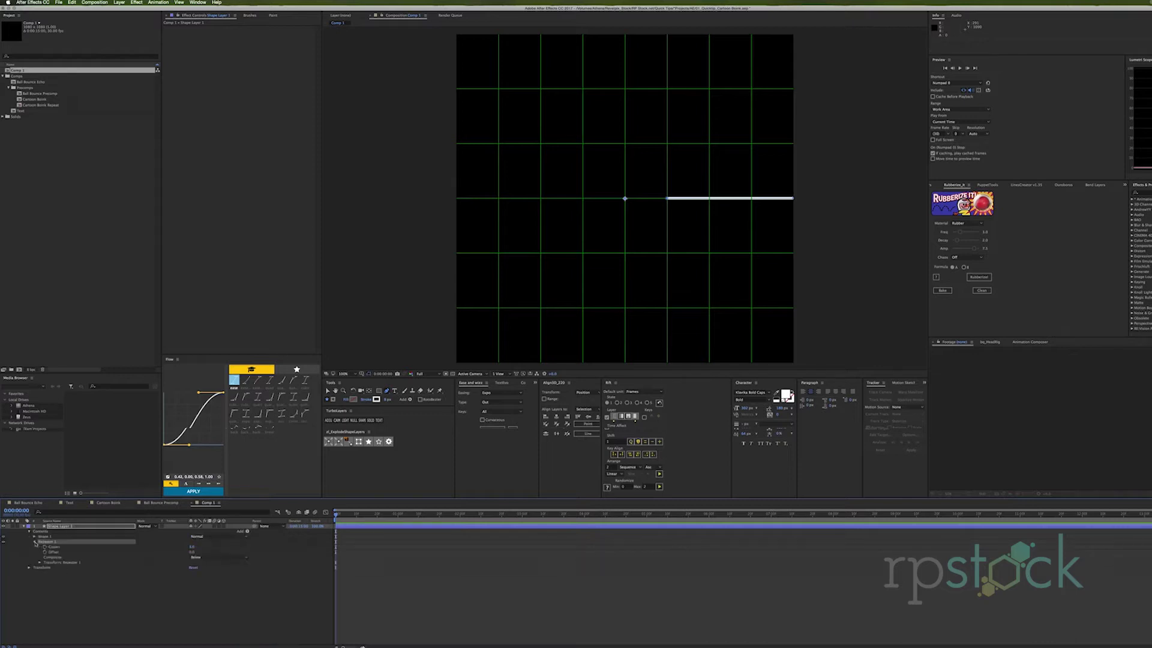
{"action": "left_click", "coordinate": [192, 547]}
{"action": "type", "text": "10"}
{"action": "key", "text": "Return"}
Step: Set the Repeater transform position offset to 0 and rotation to 30°
{"action": "left_click", "coordinate": [38, 564]}
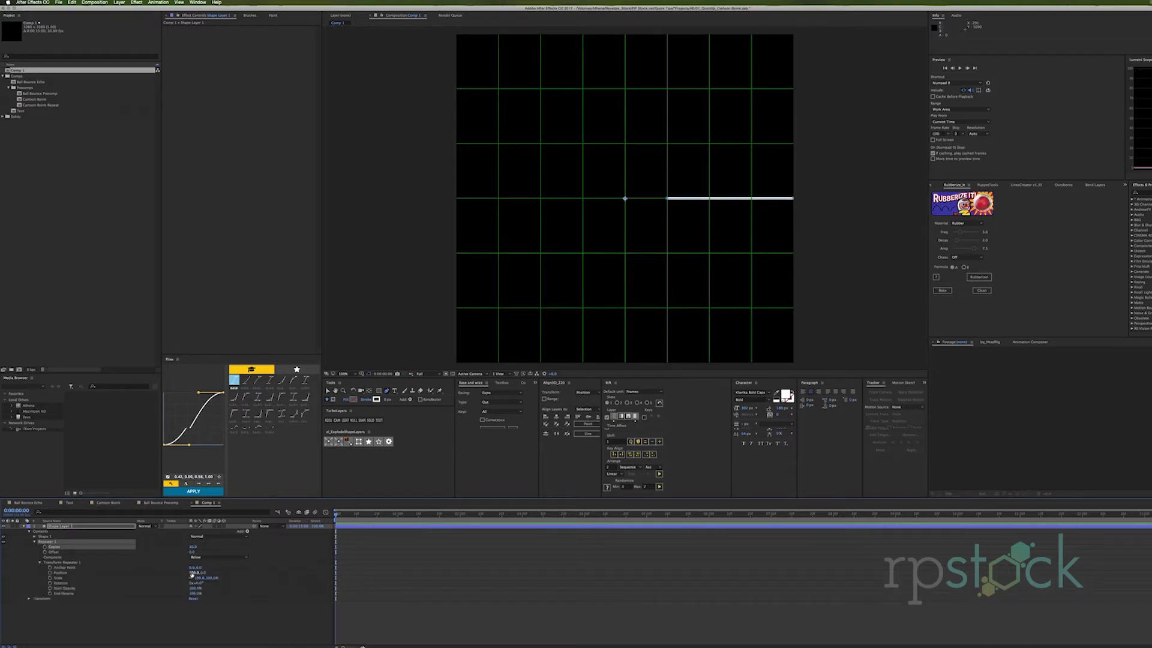
{"action": "left_click", "coordinate": [192, 573]}
{"action": "type", "text": "0"}
{"action": "key", "text": "Return"}
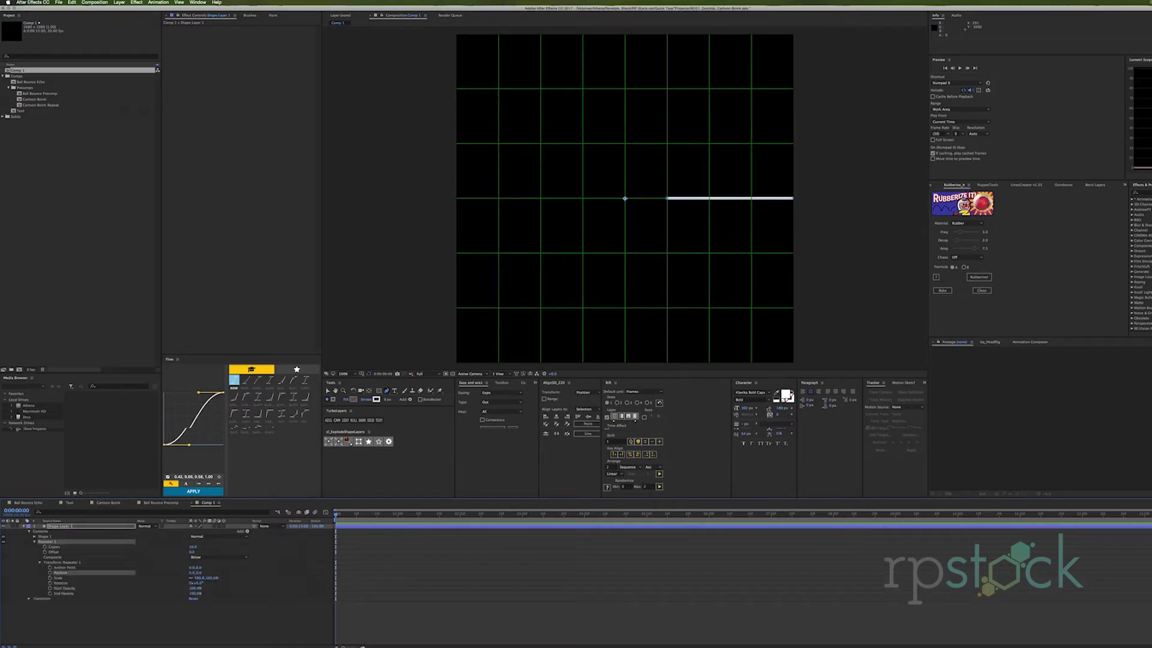
{"action": "left_click", "coordinate": [200, 583]}
{"action": "type", "text": "30"}
{"action": "key", "text": "Return"}
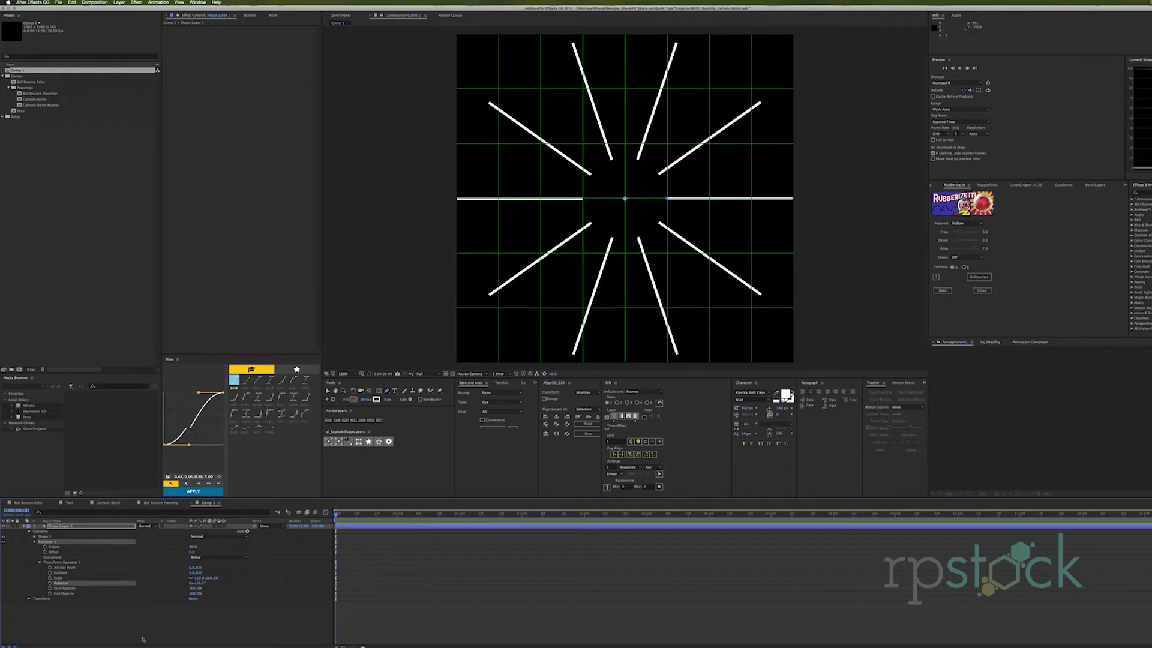
{"action": "left_click", "coordinate": [92, 620]}
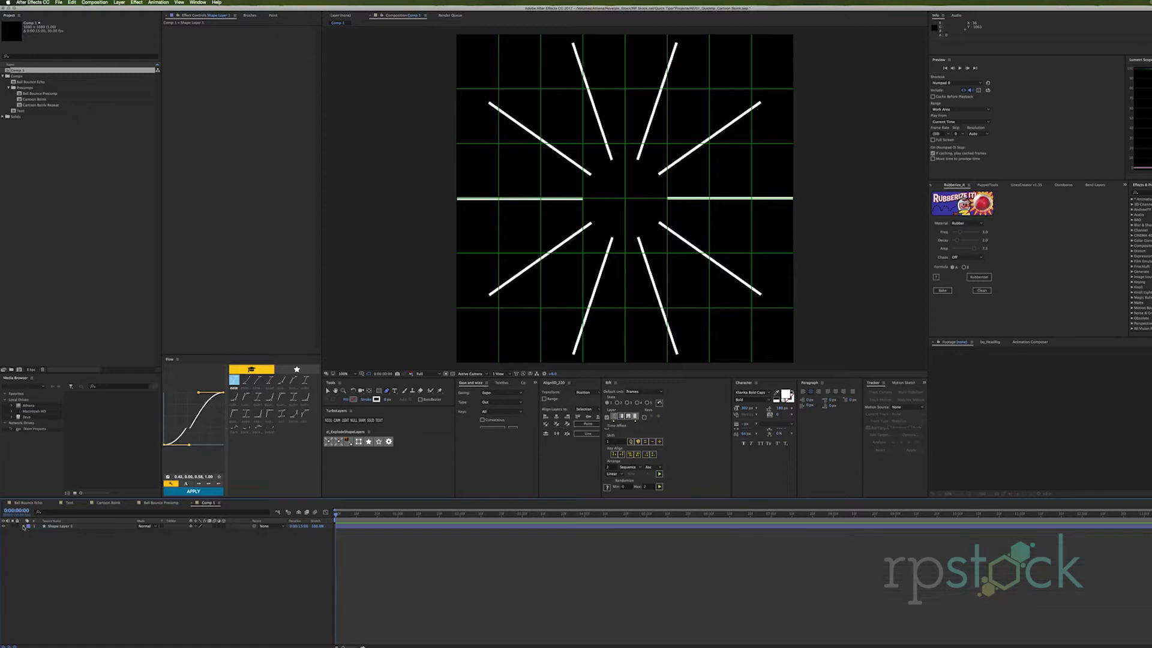
Step: Add Trim Paths to the shape layer and test how End shortens the lines
{"action": "left_click", "coordinate": [24, 526]}
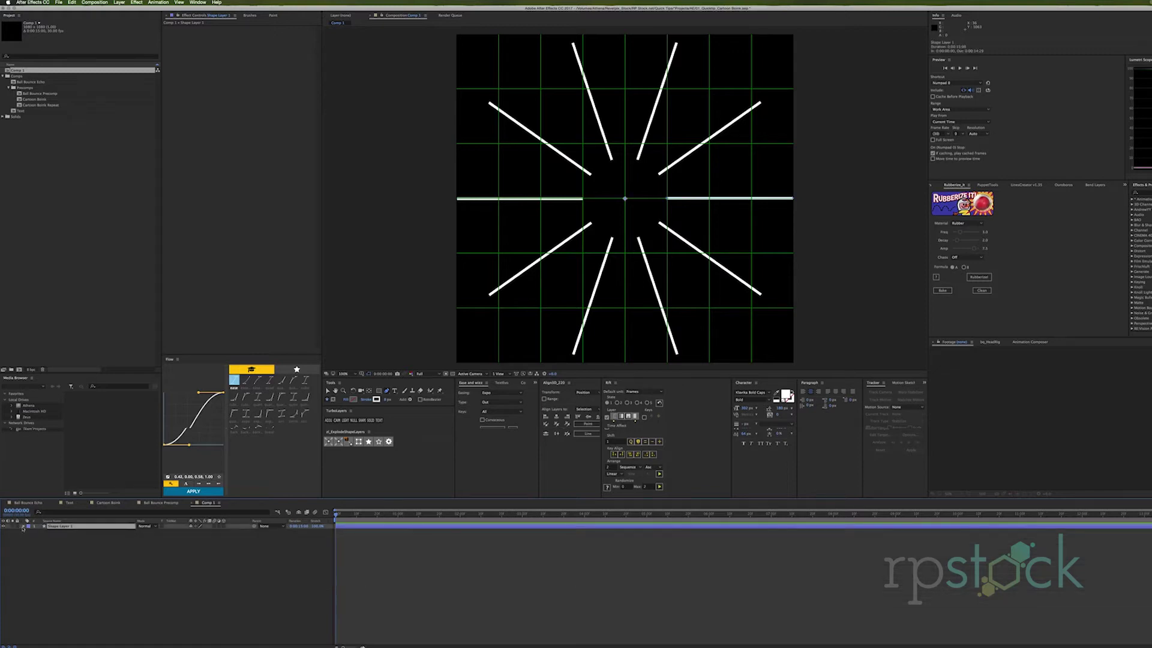
{"action": "left_click", "coordinate": [23, 527]}
{"action": "left_click", "coordinate": [247, 532]}
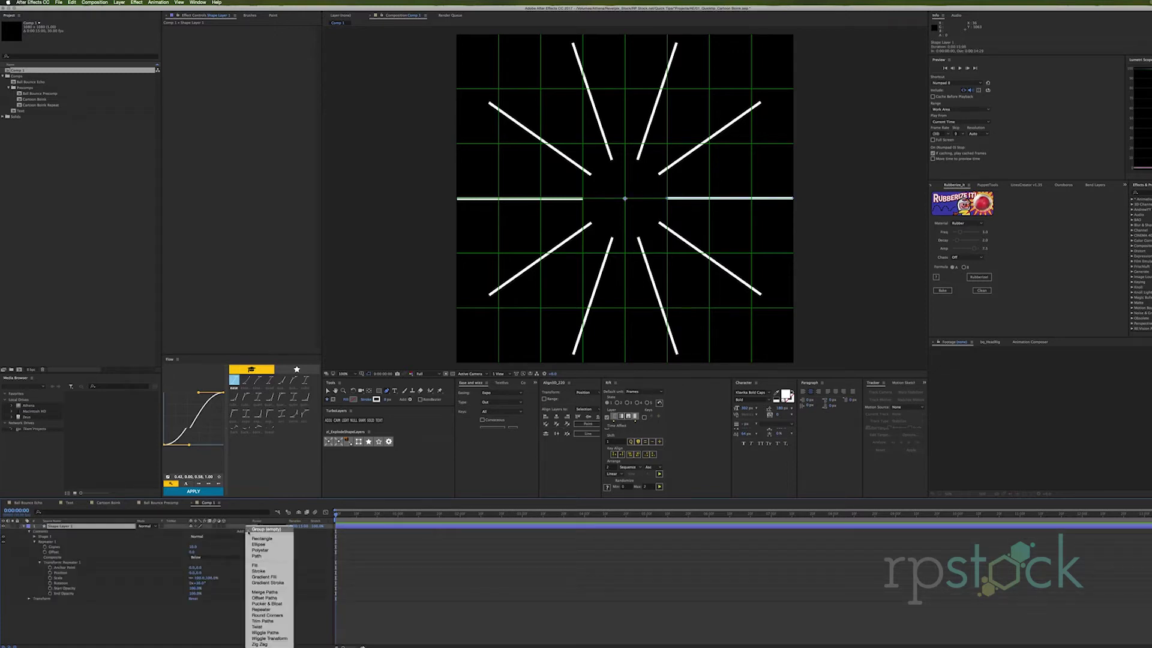
{"action": "left_click", "coordinate": [267, 620]}
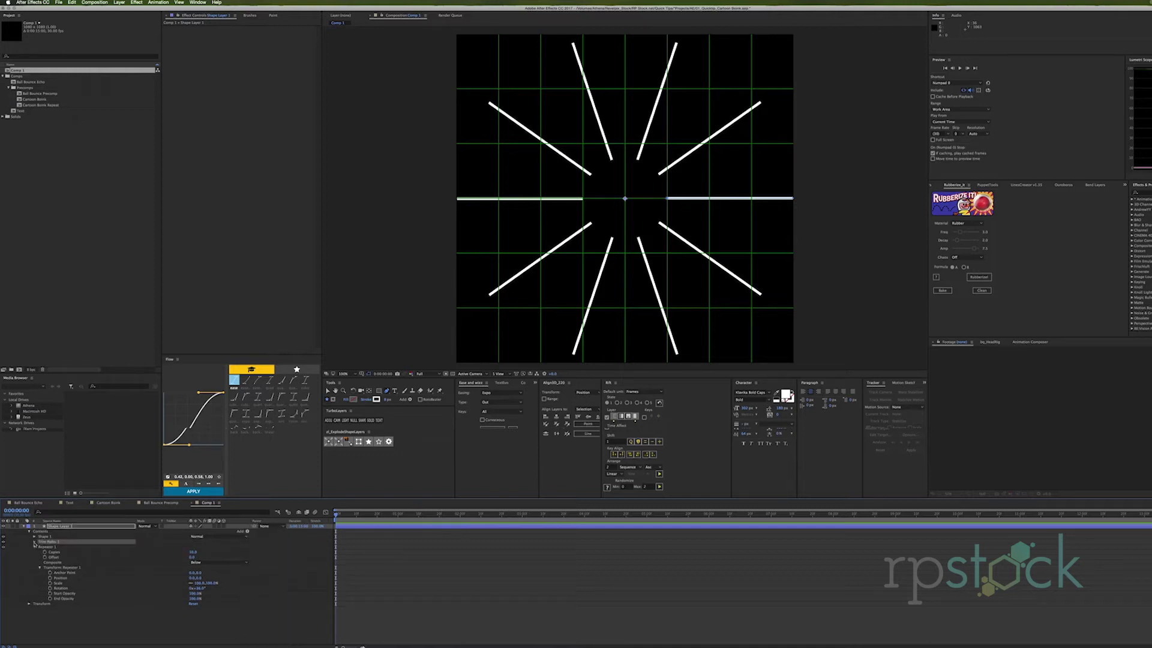
{"action": "left_click", "coordinate": [35, 542]}
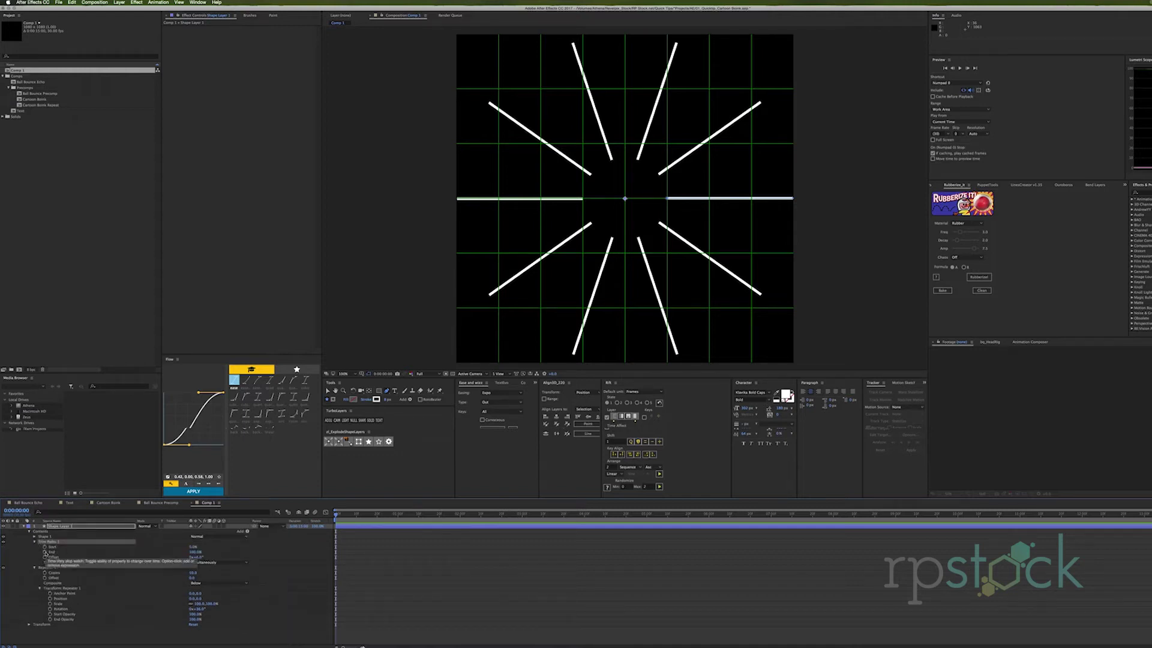
{"action": "left_click_drag", "start_coordinate": [192, 552], "coordinate": [145, 556]}
Step: Keyframe Trim Paths End from 0% to 100% over ten frames
{"action": "left_click", "coordinate": [193, 553]}
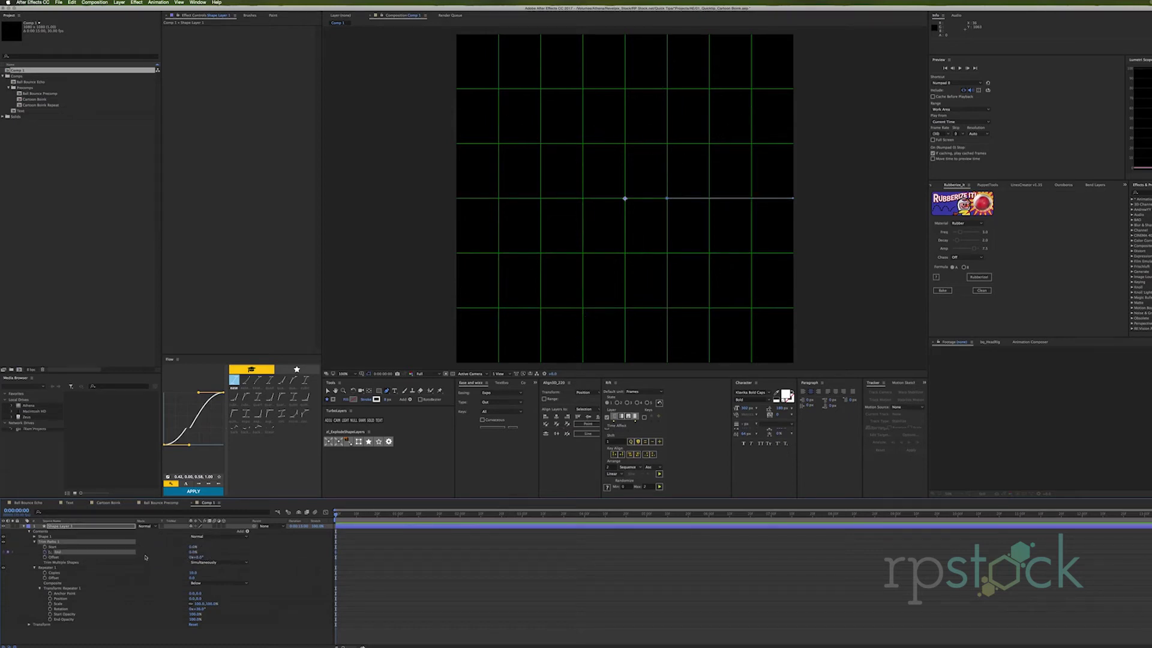
{"action": "key", "text": "shift+Page_Down"}
{"action": "left_click_drag", "start_coordinate": [193, 551], "coordinate": [274, 544]}
{"action": "left_click_drag", "start_coordinate": [346, 517], "coordinate": [341, 515]}
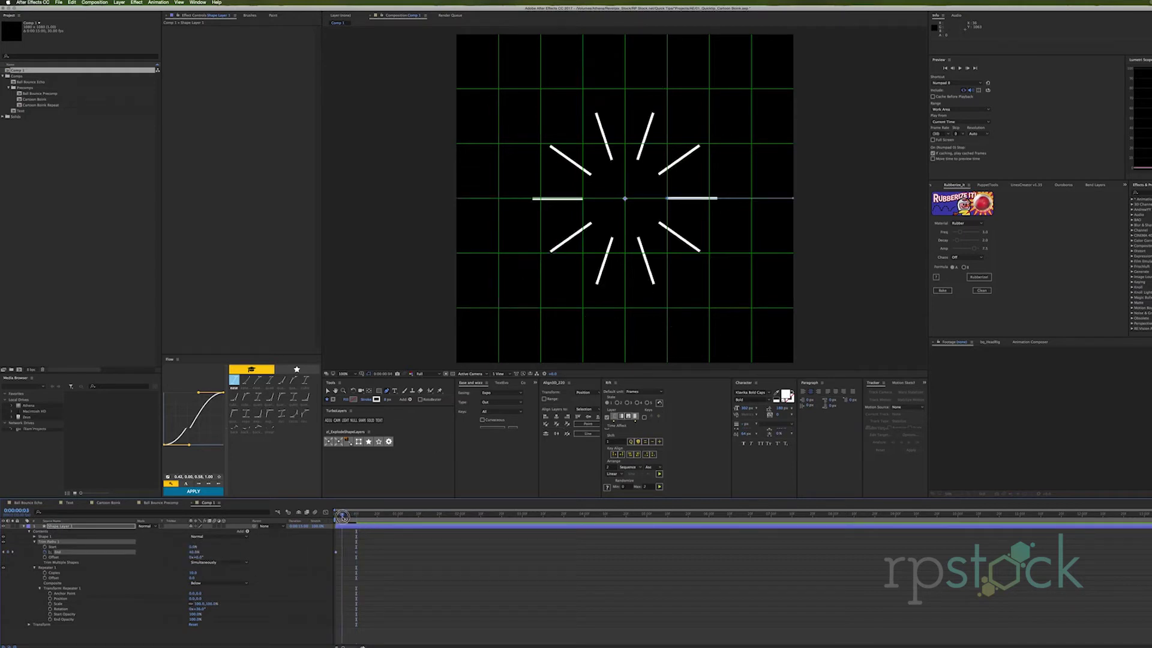
Step: Keyframe Trim Paths Start to reach 100% at frame 13, then preview from the start
{"action": "left_click", "coordinate": [53, 547]}
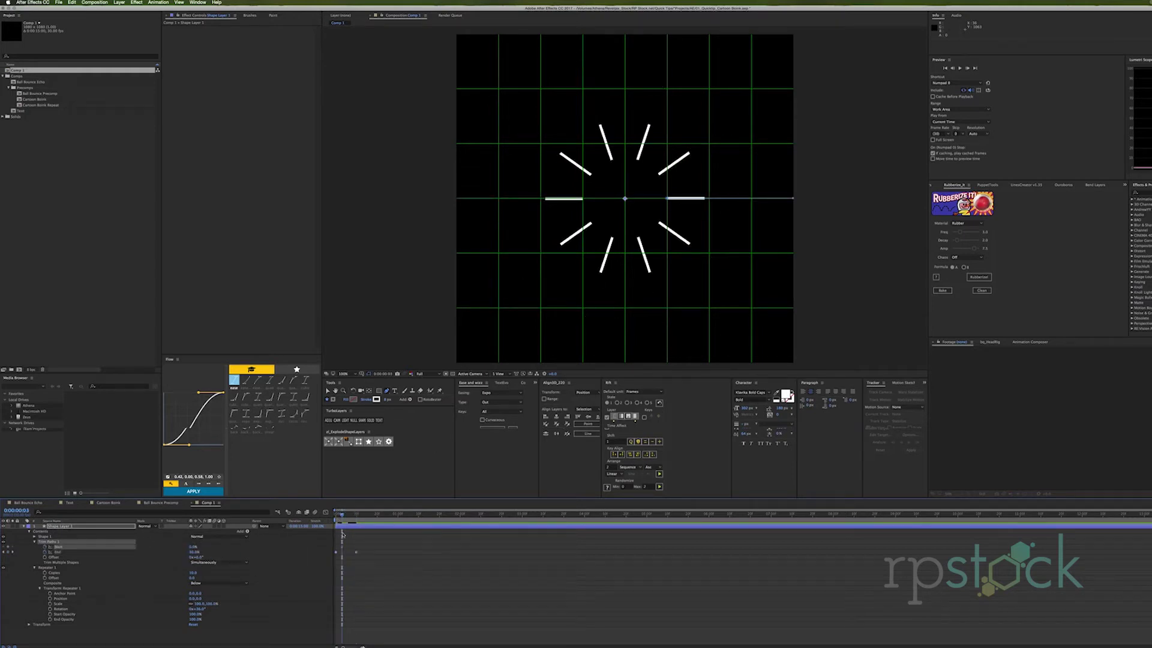
{"action": "key", "text": "shift+Page_Down"}
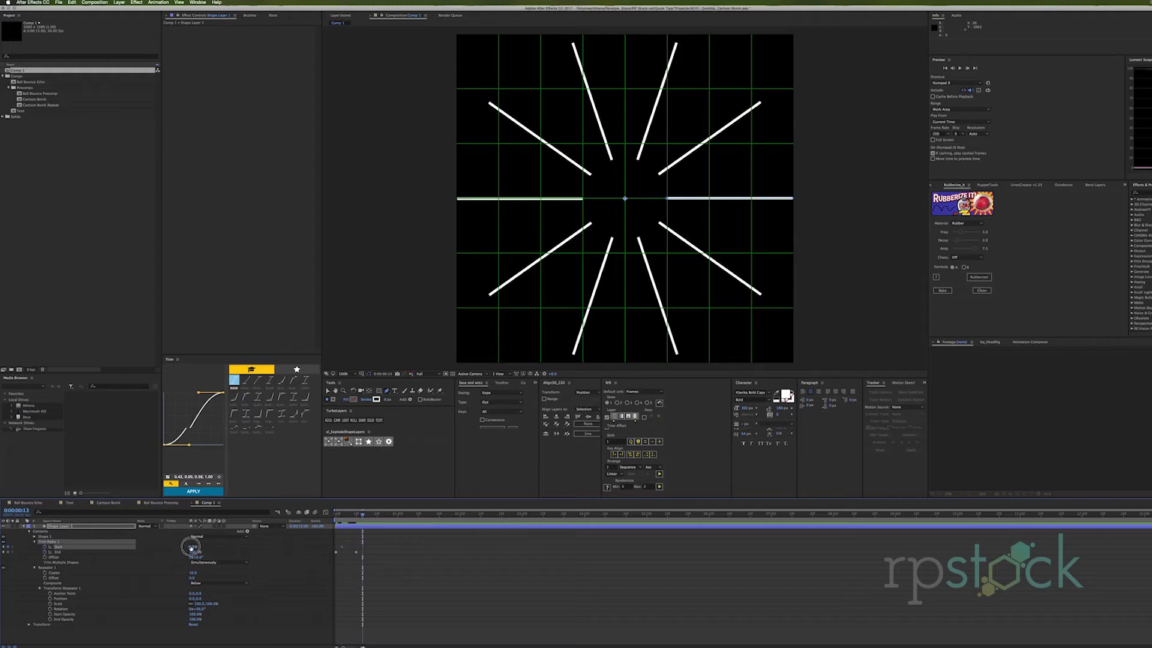
{"action": "left_click_drag", "start_coordinate": [190, 547], "coordinate": [333, 545]}
{"action": "key", "text": "Home"}
{"action": "key", "text": "space"}
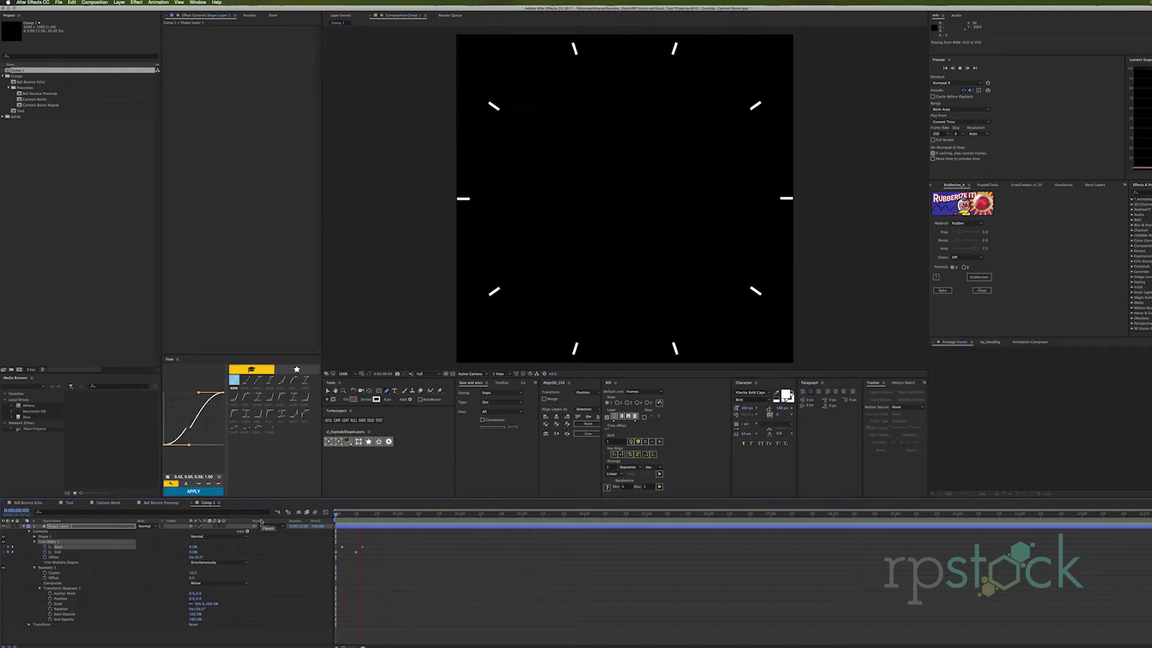
Step: Apply Easy Ease In to the selected Start and End keyframes and preview the burst
{"action": "key", "text": "space"}
{"action": "left_click_drag", "start_coordinate": [350, 543], "coordinate": [327, 551]}
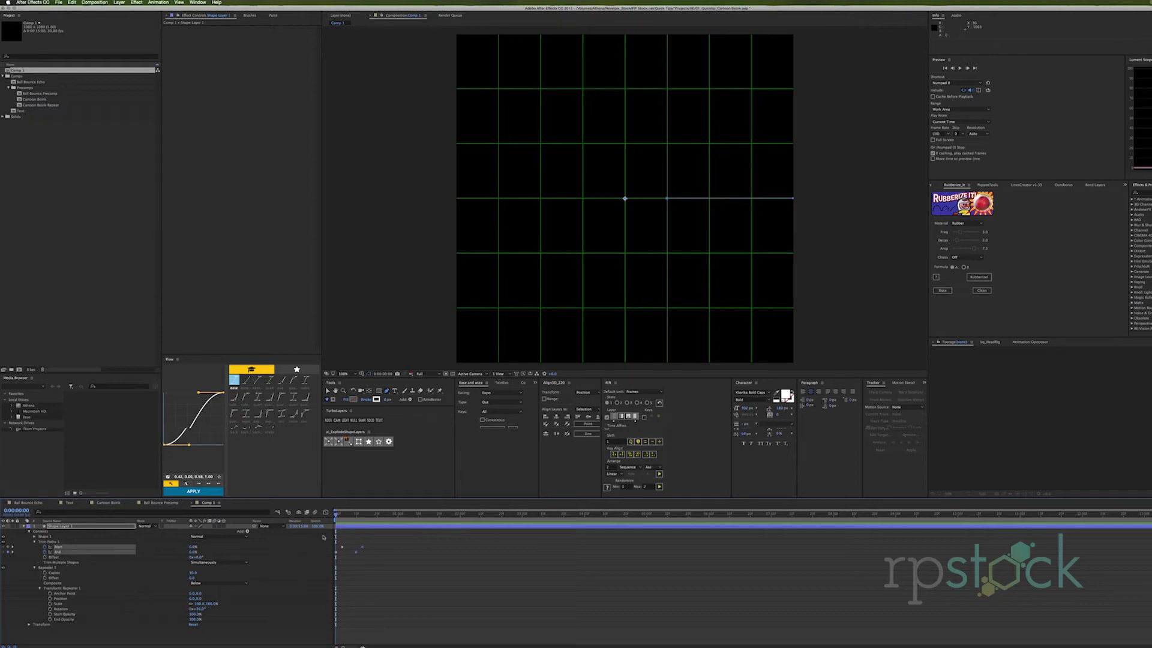
{"action": "right_click", "coordinate": [363, 549]}
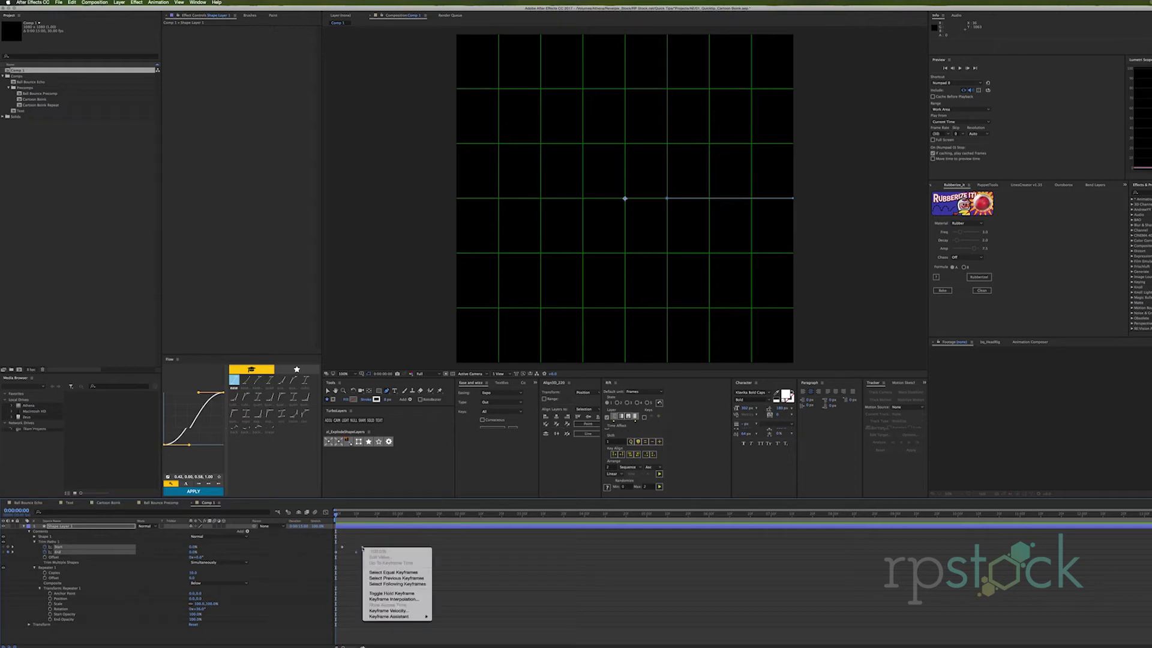
{"action": "mouse_move", "coordinate": [420, 616]}
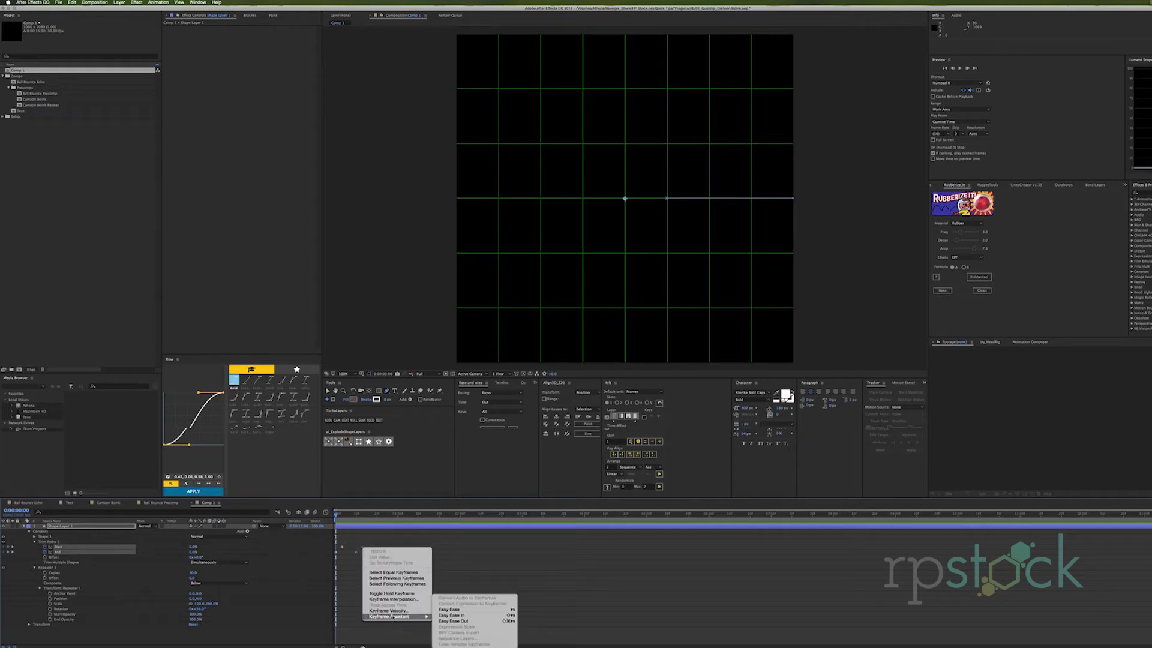
{"action": "left_click", "coordinate": [463, 616]}
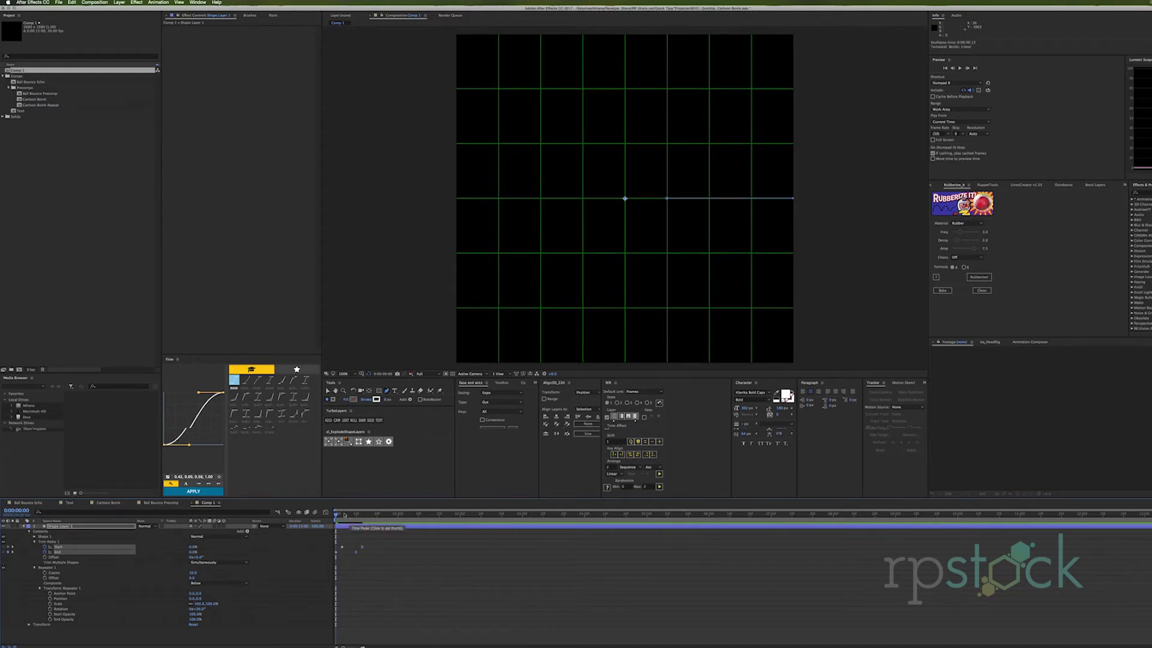
{"action": "key", "text": "space"}
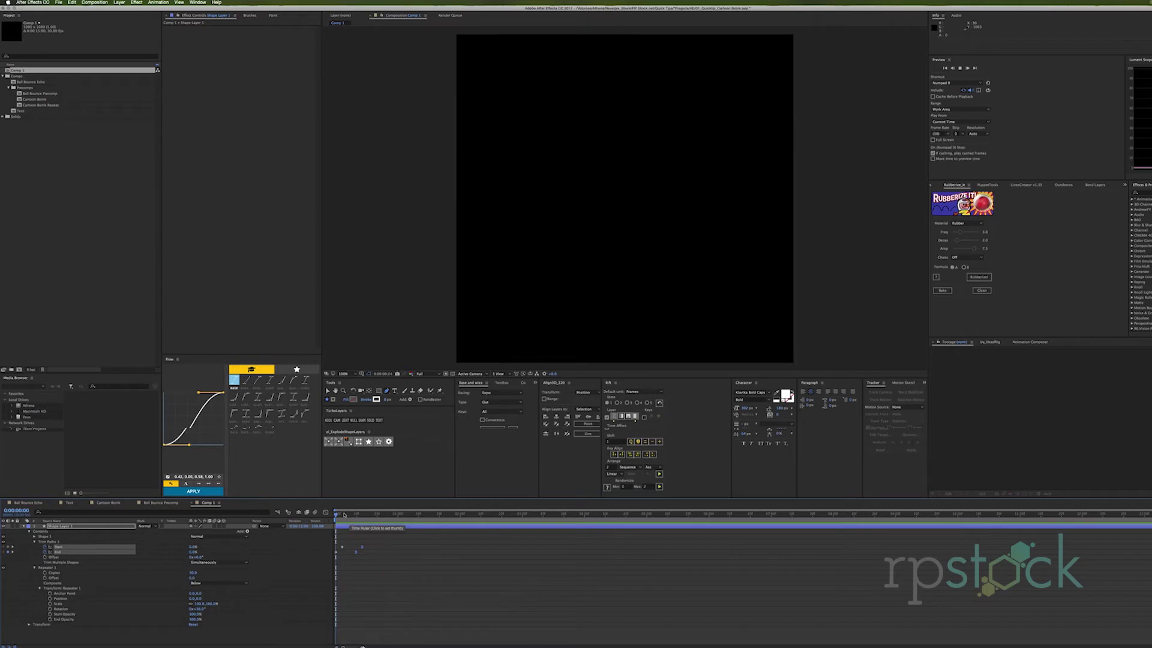
{"action": "key", "text": "space"}
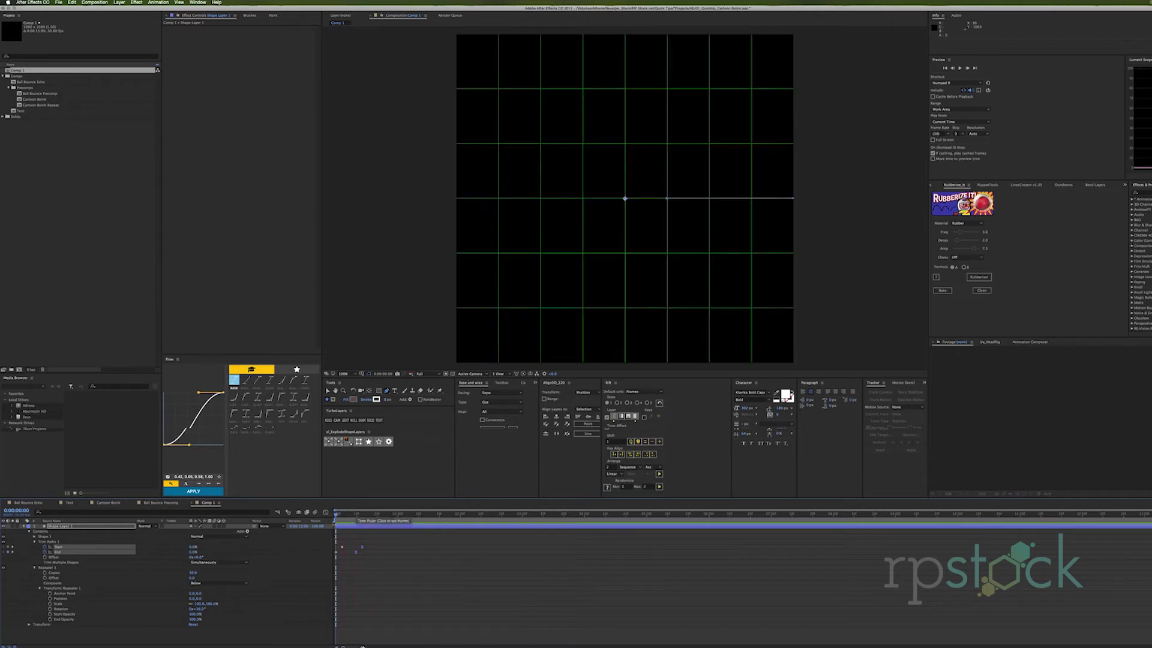
Step: In the Graph Editor, raise the last keyframe's ease influence to about 93.20%
{"action": "left_click", "coordinate": [326, 513]}
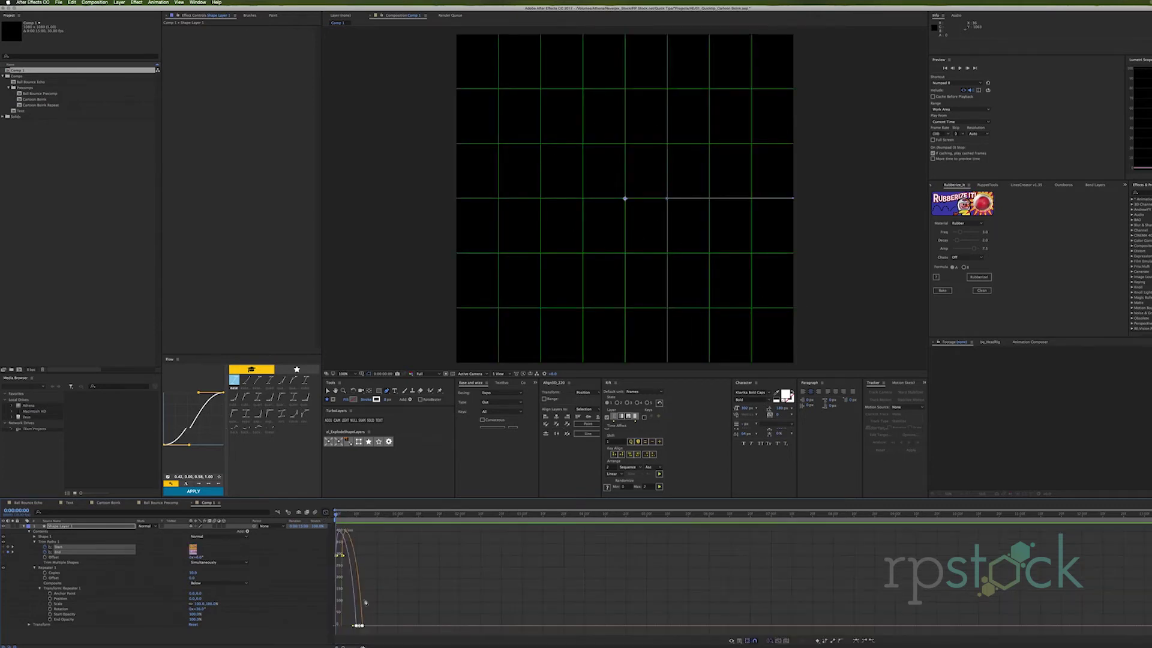
{"action": "scroll", "coordinate": [458, 616], "scroll_direction": "up", "scroll_amount": 5}
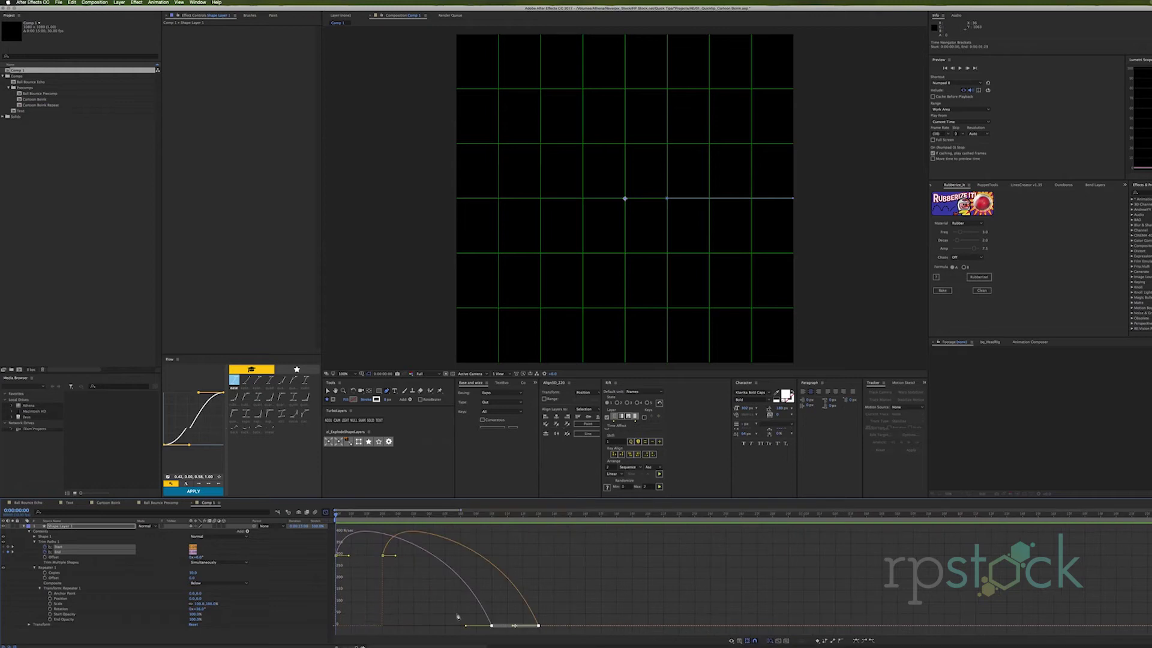
{"action": "left_click", "coordinate": [465, 626]}
{"action": "left_click_drag", "start_coordinate": [466, 626], "coordinate": [431, 628]}
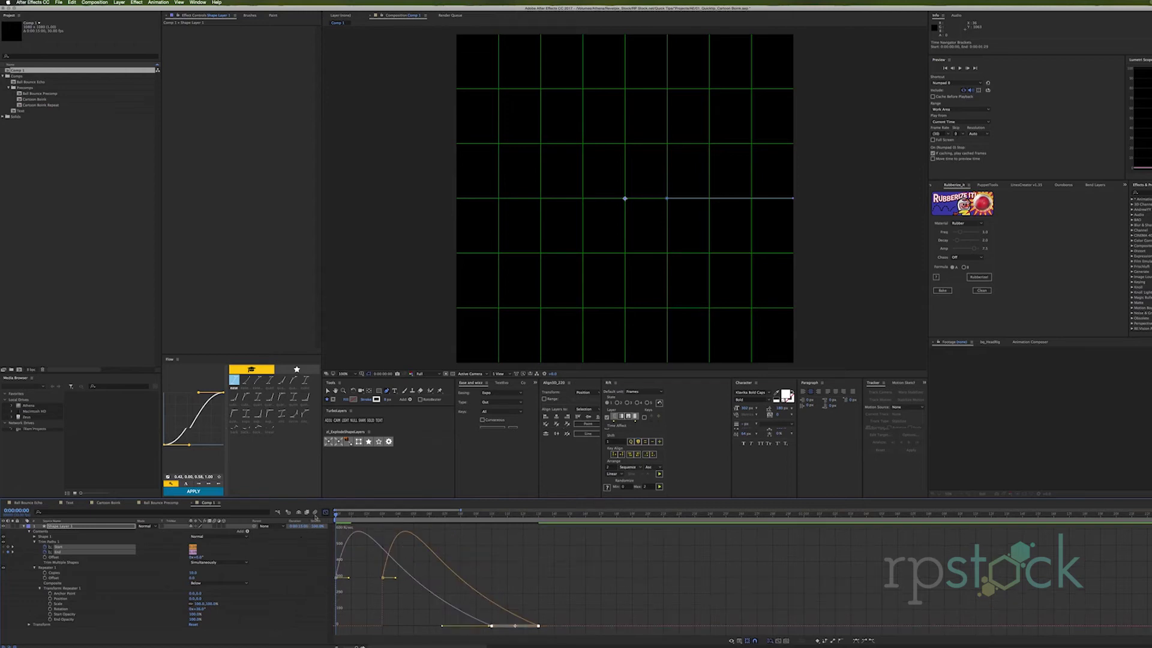
Step: Preview the sharper burst, then duplicate the shape layer as Shape Layer 2
{"action": "left_click", "coordinate": [325, 514]}
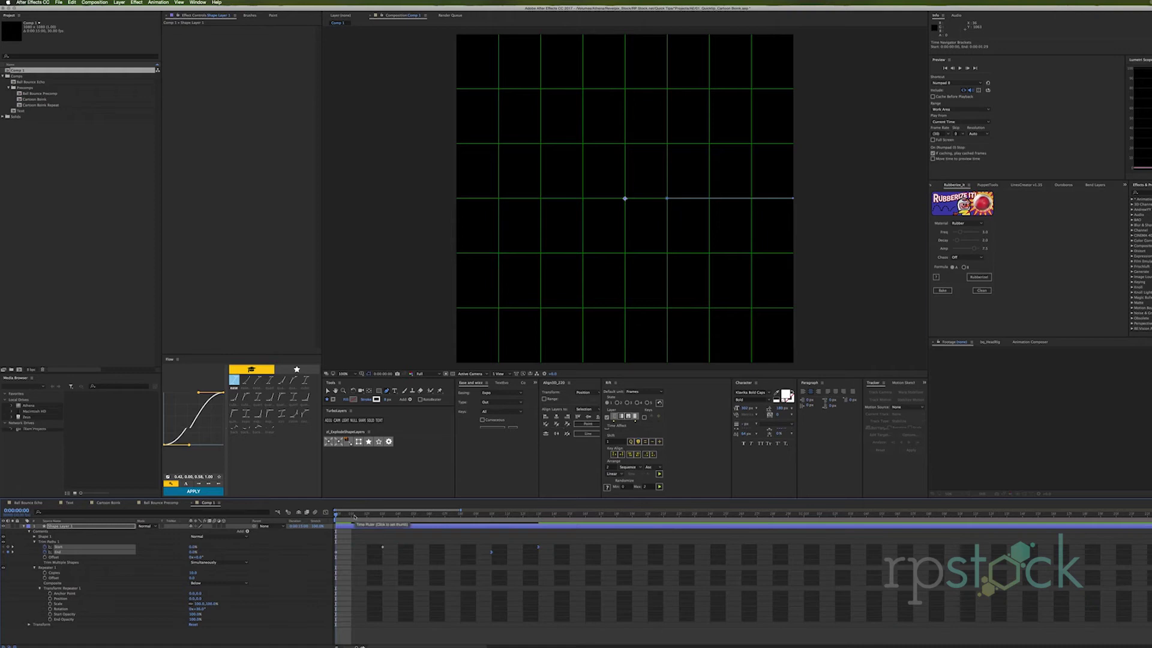
{"action": "key", "text": "space"}
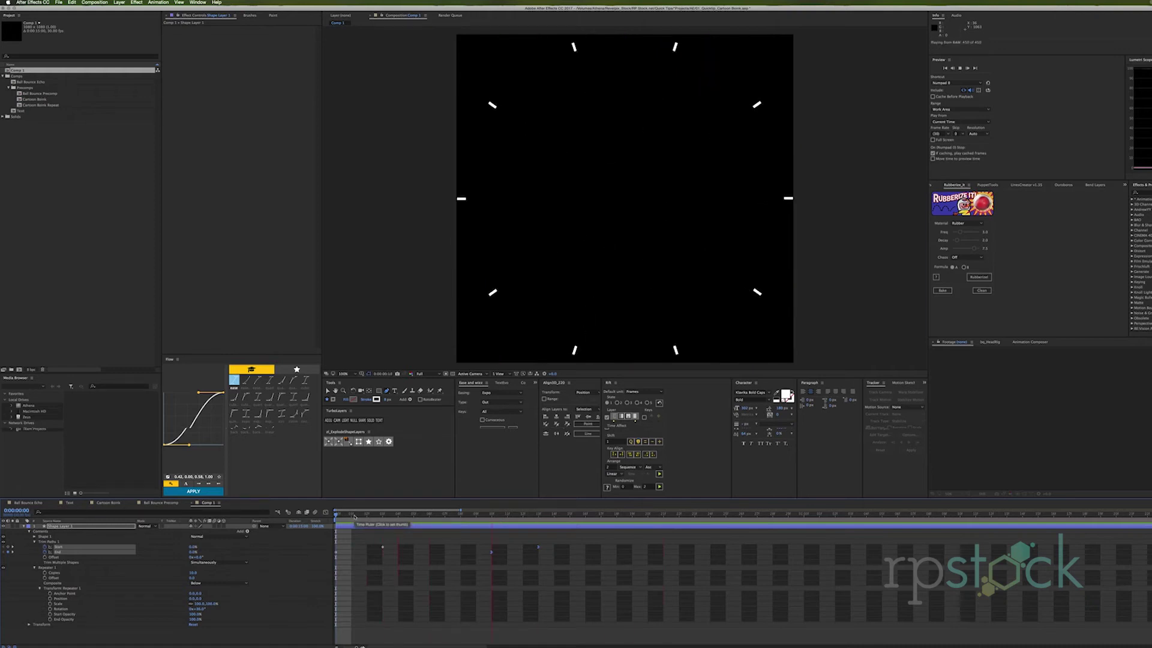
{"action": "key", "text": "space"}
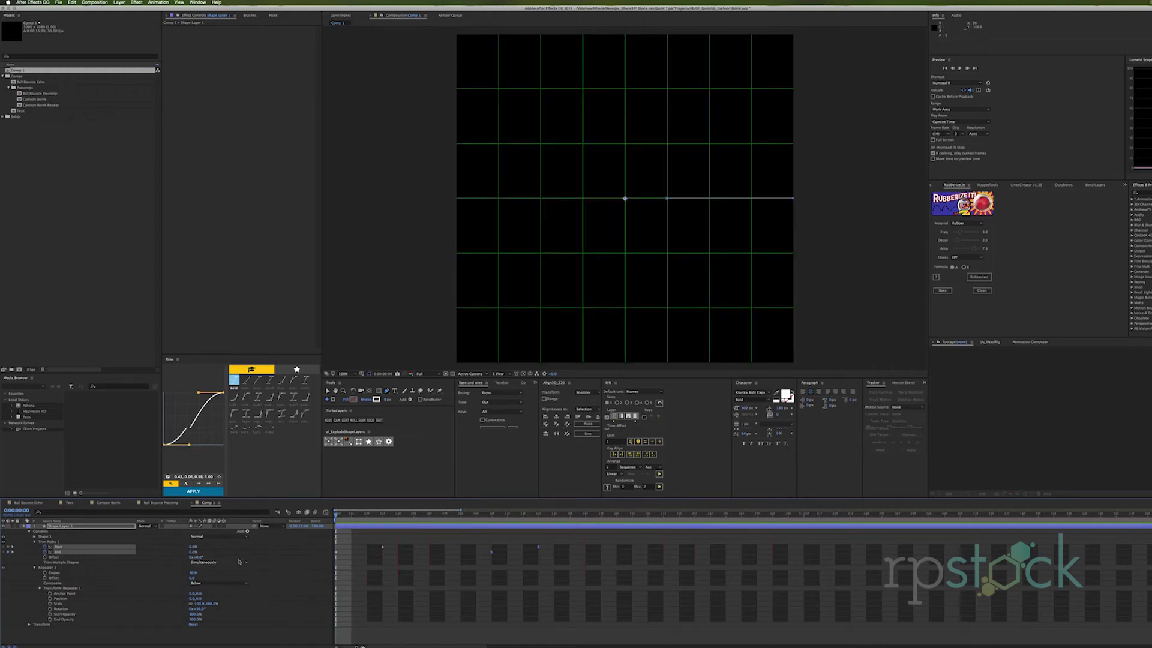
{"action": "left_click", "coordinate": [24, 526]}
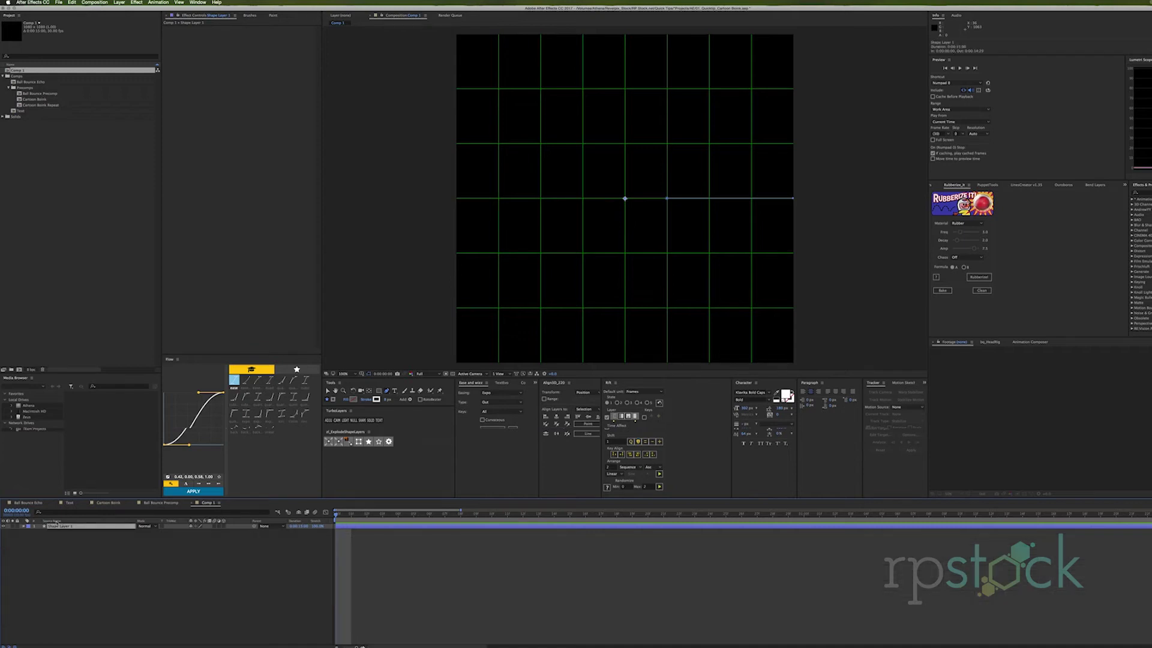
{"action": "key", "text": "ctrl+d"}
Step: Shorten Shape Layer 2's line by pulling both path vertices inward
{"action": "left_click", "coordinate": [24, 526]}
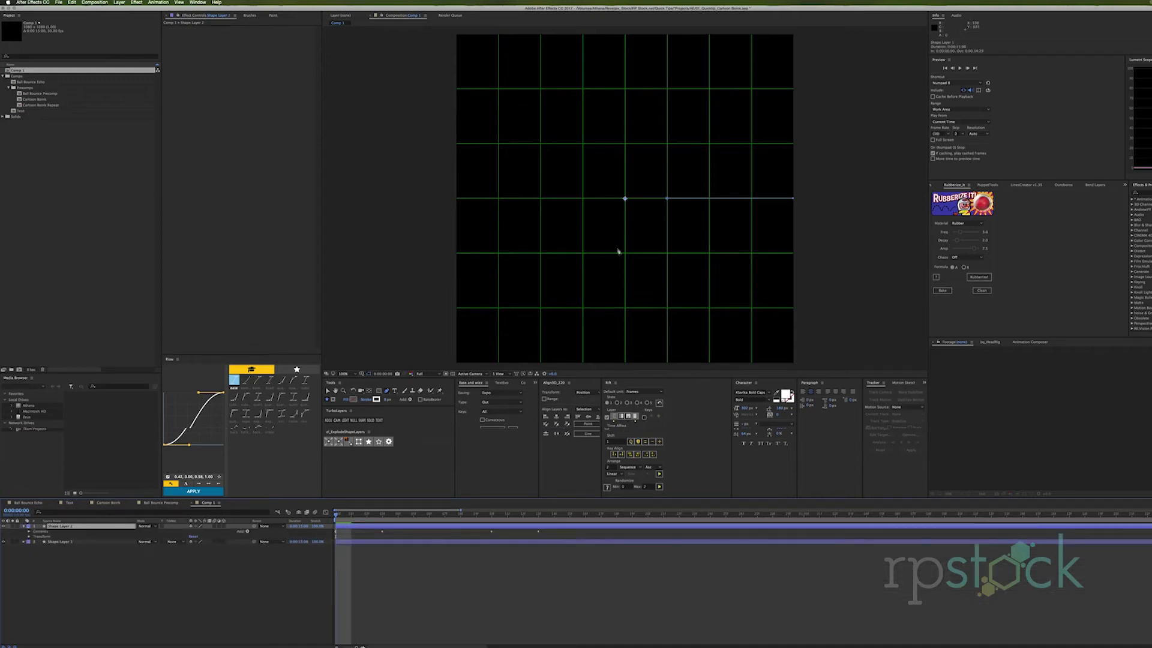
{"action": "left_click_drag", "start_coordinate": [666, 198], "coordinate": [695, 197]}
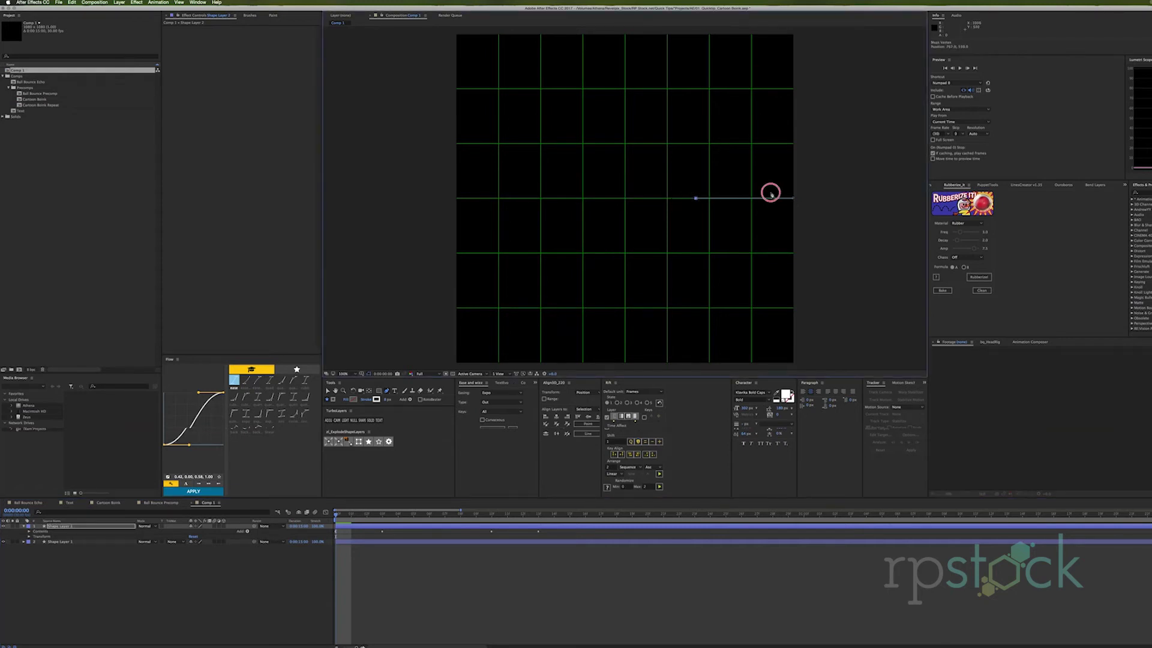
{"action": "left_click_drag", "start_coordinate": [792, 199], "coordinate": [752, 202]}
Step: Rotate Shape Layer 2 by 16 degrees
{"action": "left_click", "coordinate": [72, 528]}
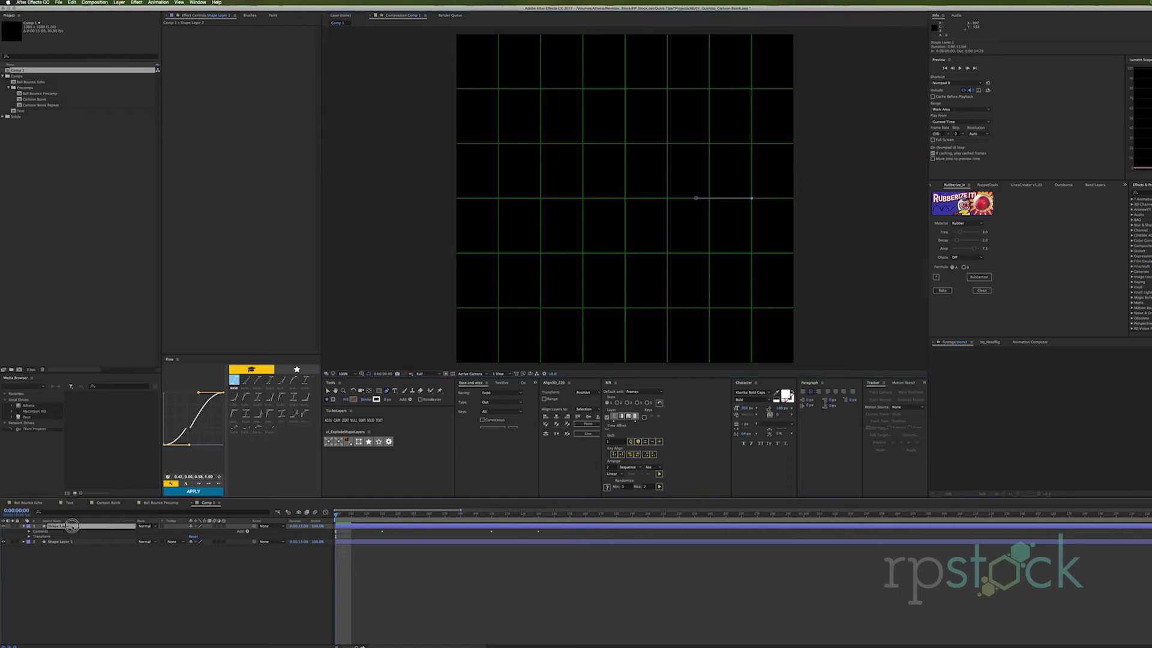
{"action": "key", "text": "r"}
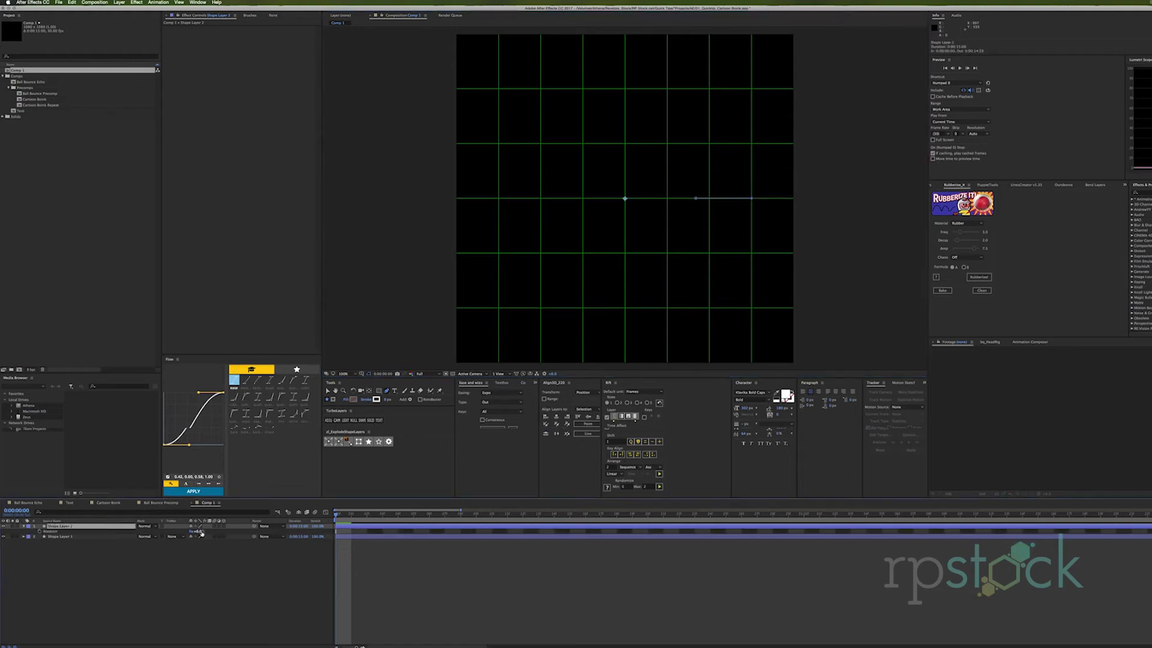
{"action": "left_click_drag", "start_coordinate": [200, 532], "coordinate": [200, 533]}
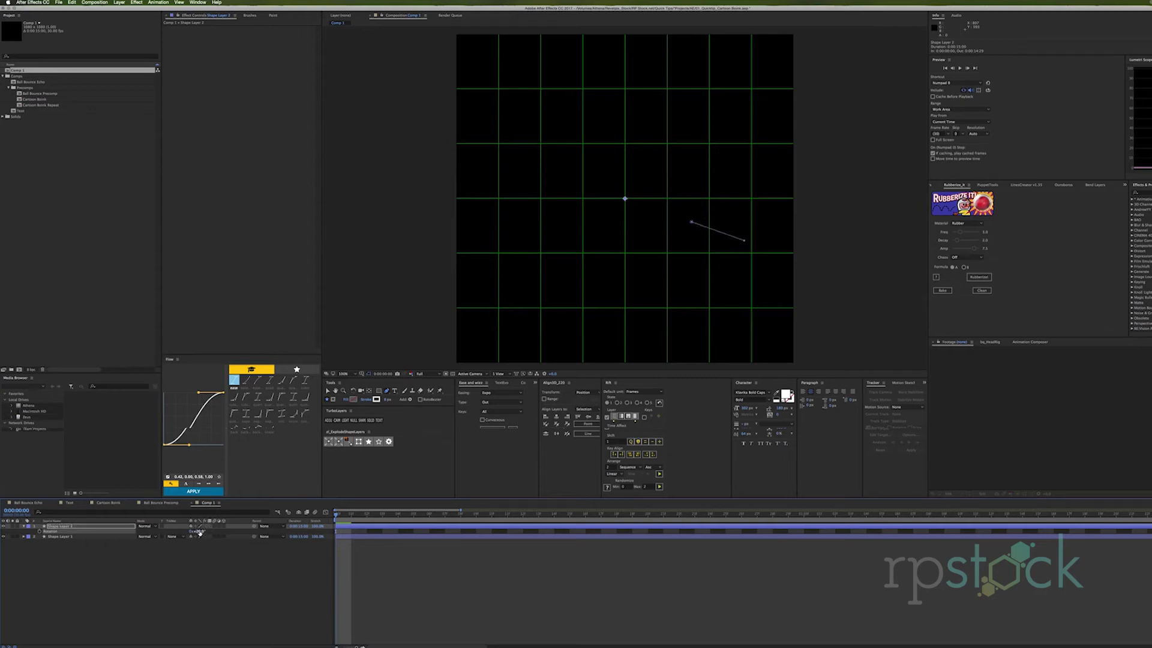
{"action": "left_click", "coordinate": [200, 532]}
{"action": "type", "text": "16"}
{"action": "key", "text": "Return"}
Step: Shift Shape Layer 2 to start one frame later and preview the combined burst
{"action": "left_click_drag", "start_coordinate": [401, 530], "coordinate": [407, 528]}
{"action": "key", "text": "space"}
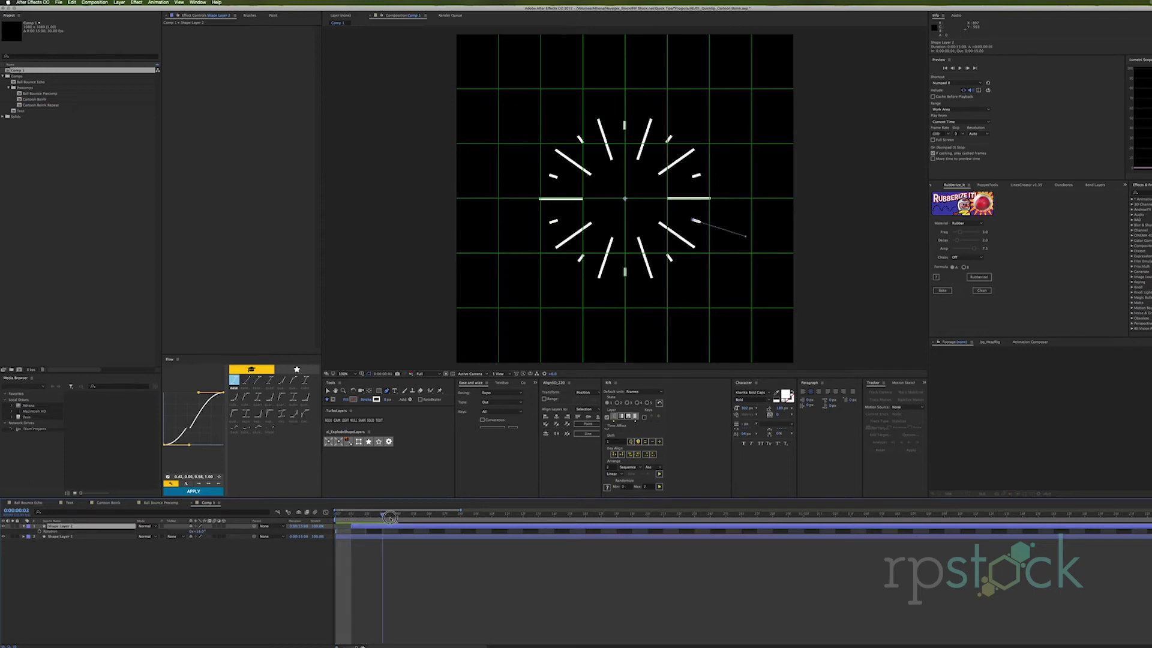
{"action": "key", "text": "space"}
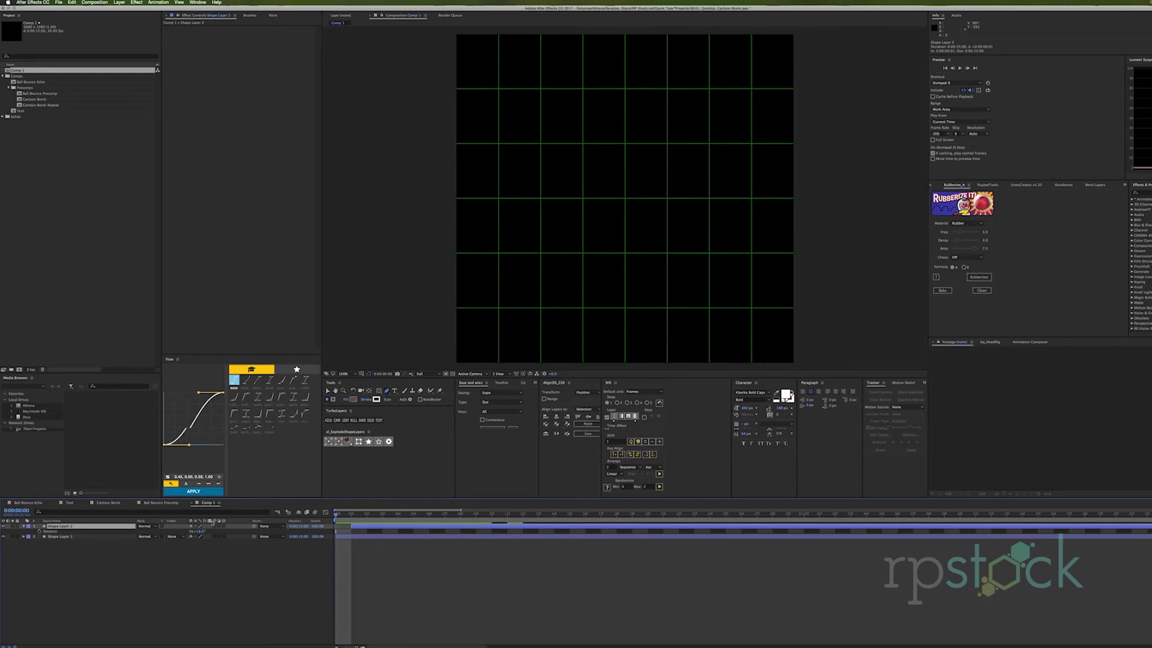
{"action": "key", "text": "space"}
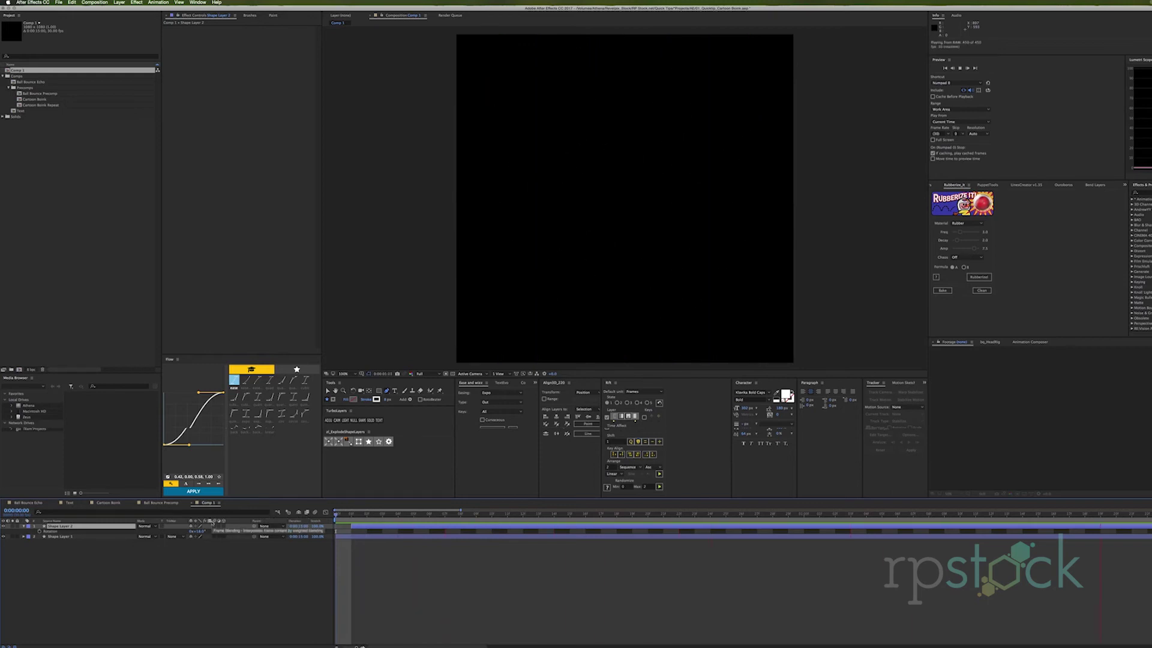
{"action": "key", "text": "space"}
{"action": "key", "text": "space"}
{"action": "key", "text": "space"}
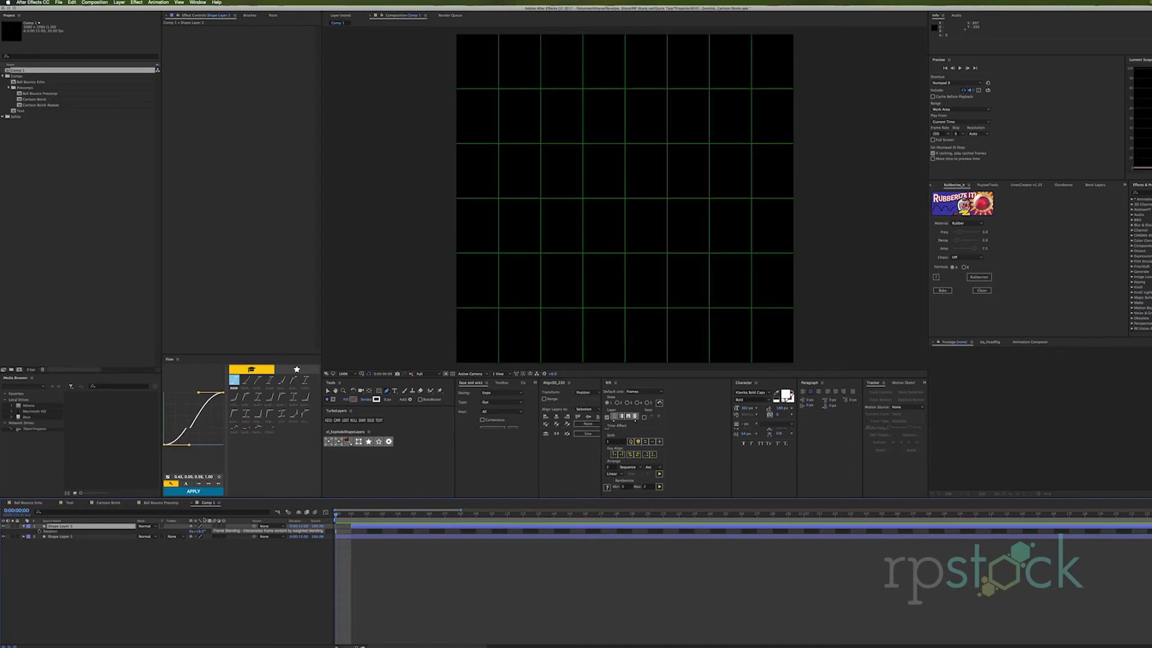
Step: Select Shape 1, Trim Paths 1 and Repeater 1 on Shape Layer 1 and save them as a preset
{"action": "left_click", "coordinate": [24, 537]}
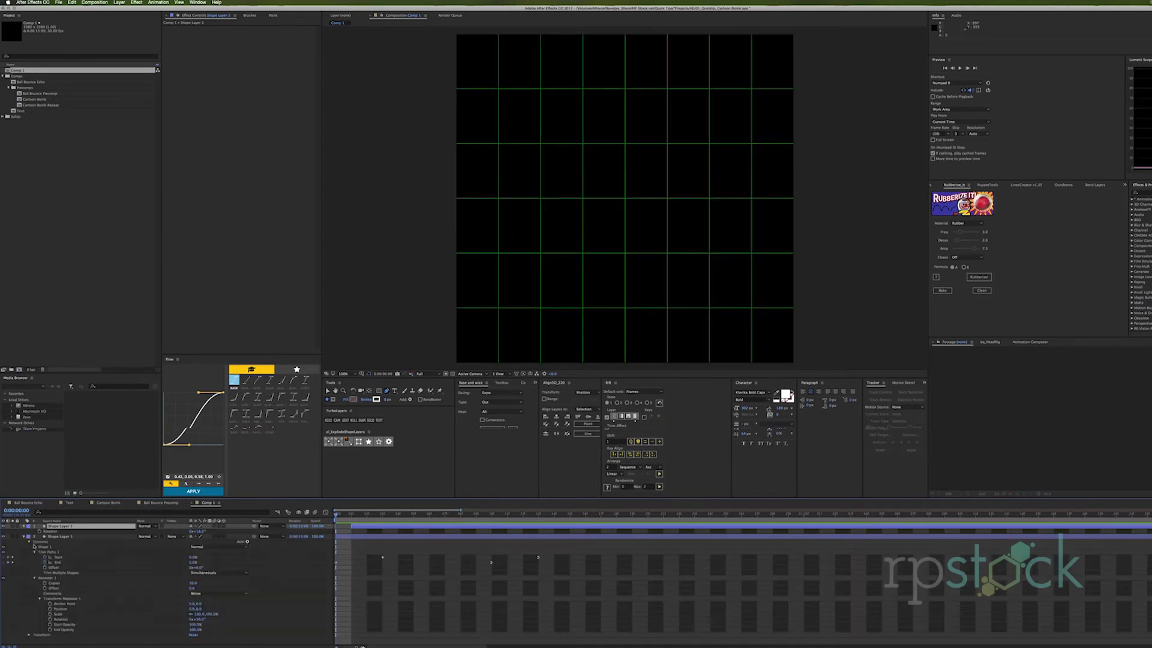
{"action": "left_click", "coordinate": [34, 552]}
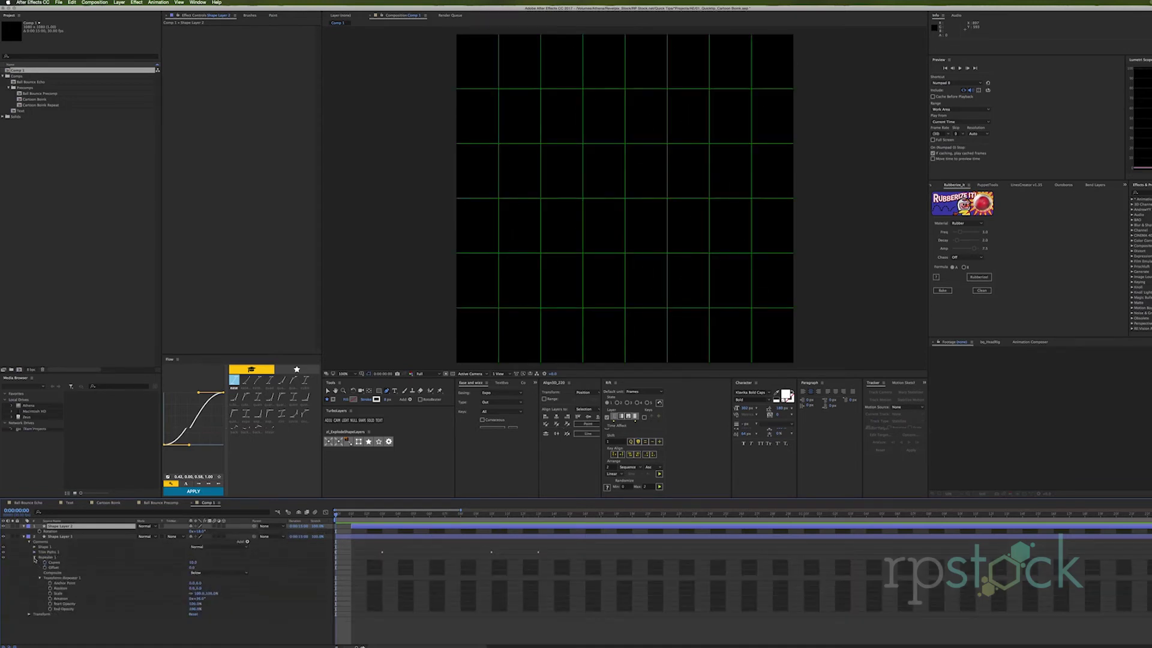
{"action": "left_click", "coordinate": [34, 557]}
{"action": "left_click", "coordinate": [44, 547]}
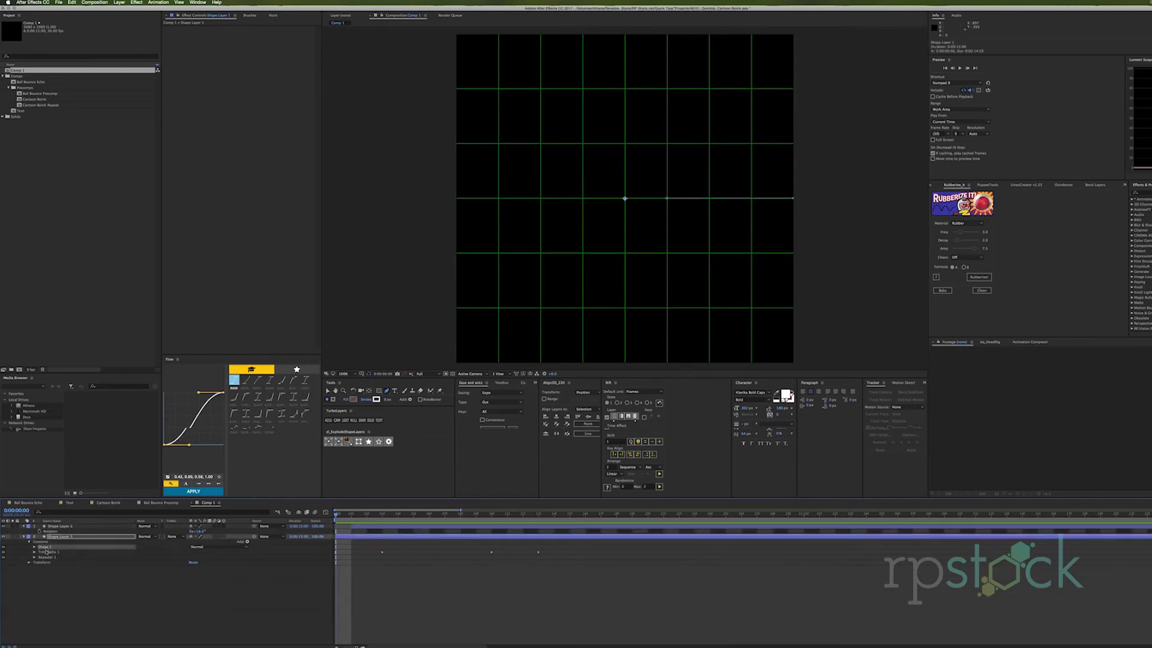
{"action": "left_click", "coordinate": [47, 557], "text": "shift"}
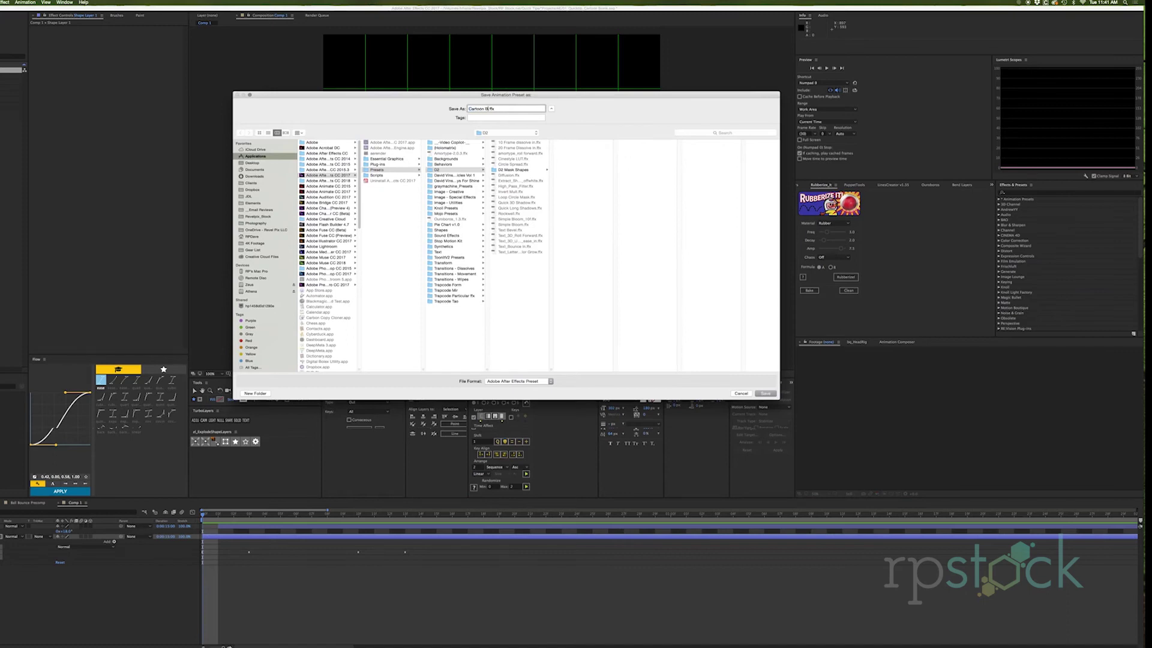
{"action": "key", "text": "Return"}
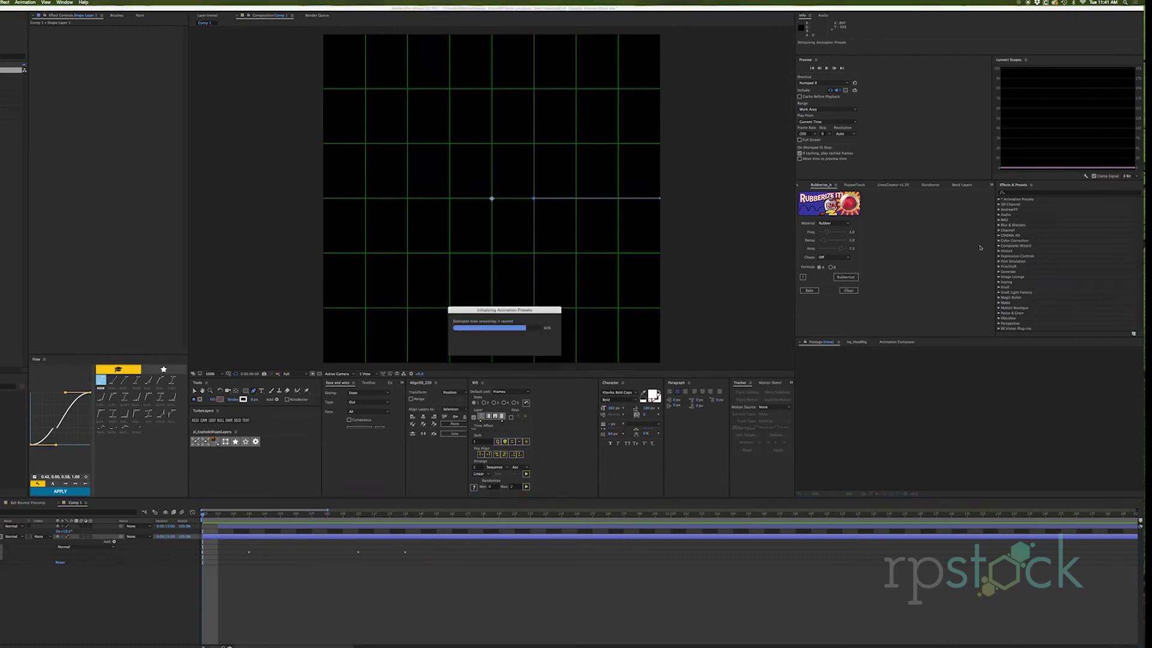
Step: Open the DJ animation presets group and delete both existing shape layers
{"action": "left_click", "coordinate": [999, 199]}
{"action": "left_click", "coordinate": [1004, 225]}
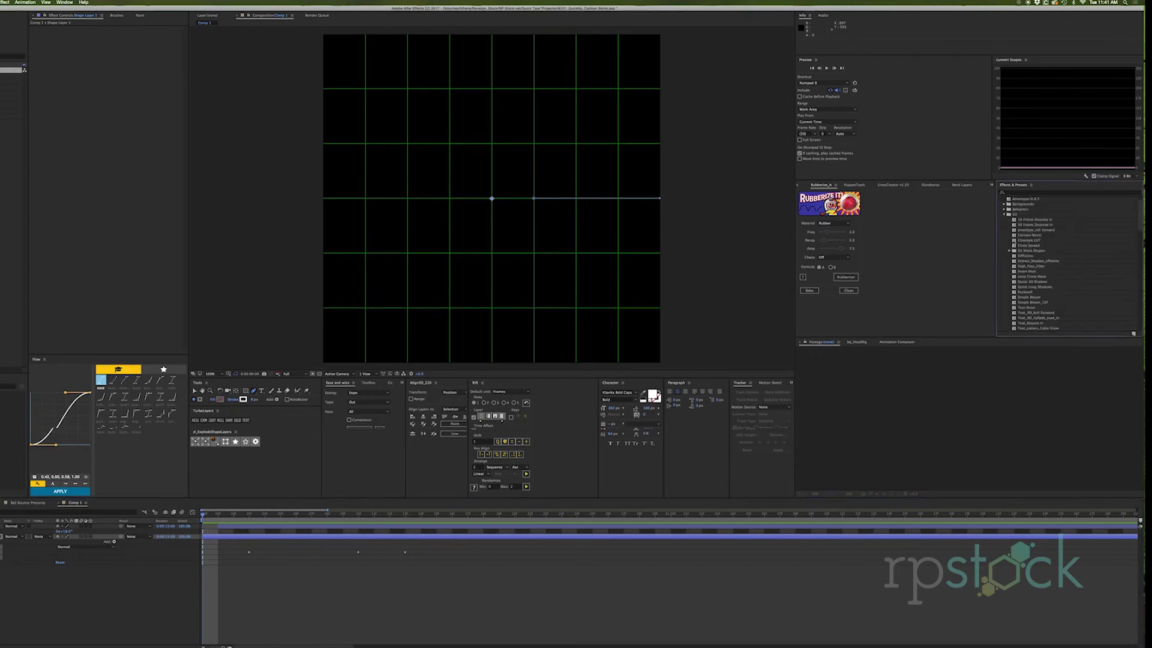
{"action": "scroll", "coordinate": [1036, 276], "scroll_direction": "down", "scroll_amount": 1}
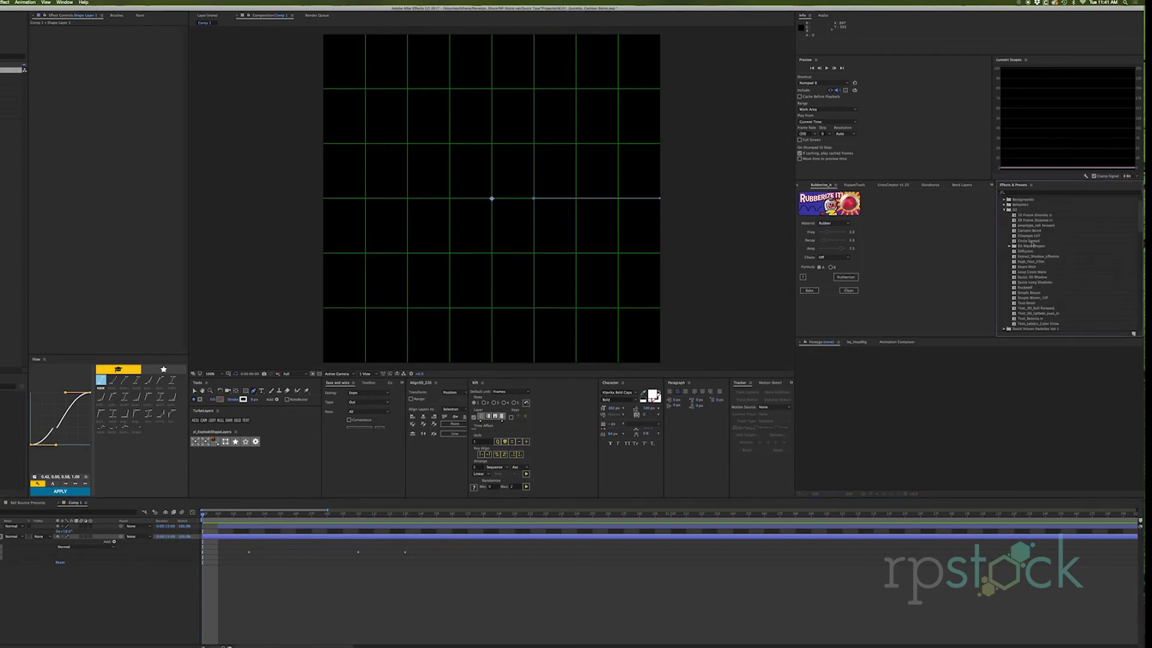
{"action": "left_click", "coordinate": [832, 568]}
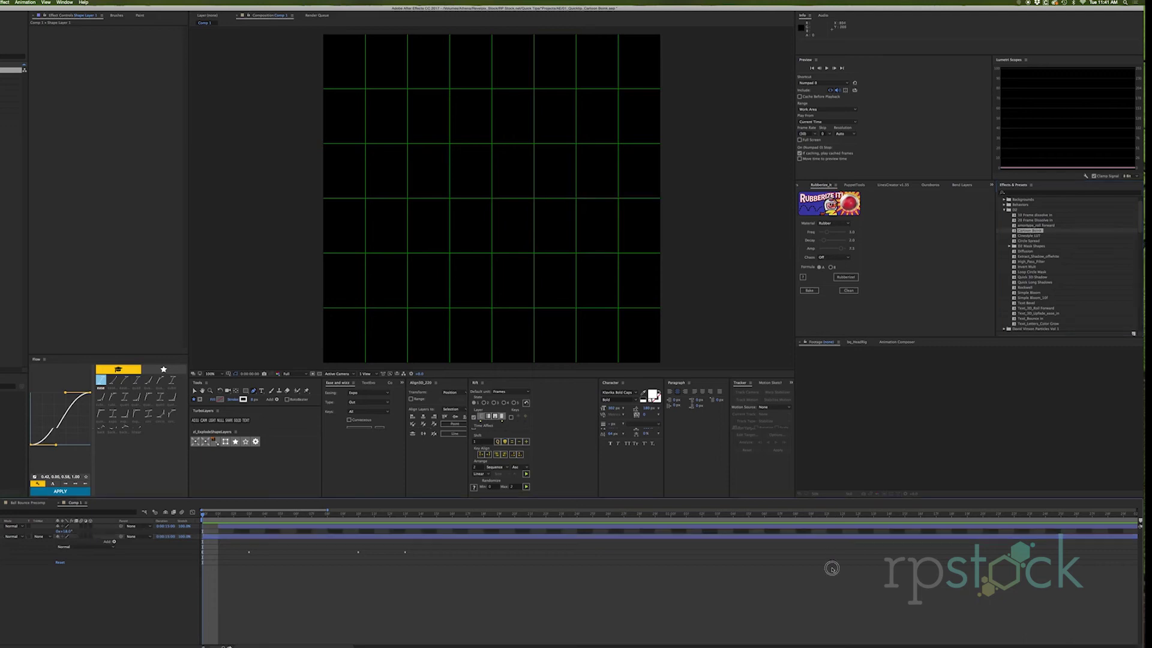
{"action": "left_click", "coordinate": [796, 530]}
{"action": "left_click", "coordinate": [797, 537], "text": "shift"}
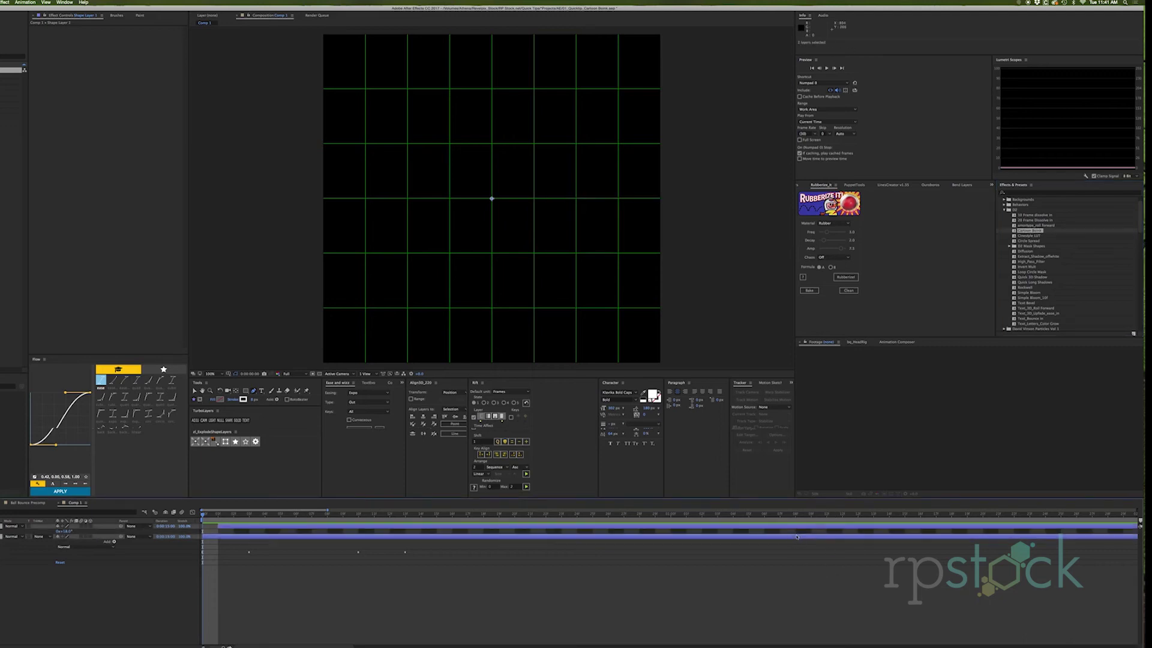
{"action": "key", "text": "Delete"}
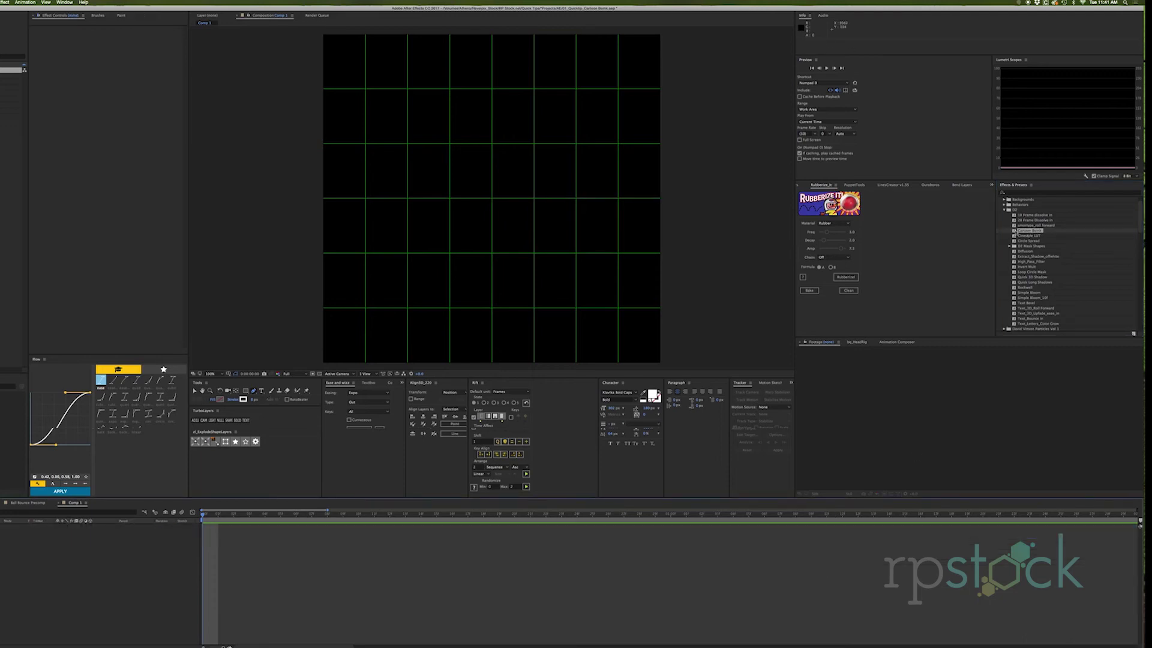
Step: Apply the Cartoon Boink preset and scrub to check the burst and its keyframes
{"action": "double_click", "coordinate": [1029, 230]}
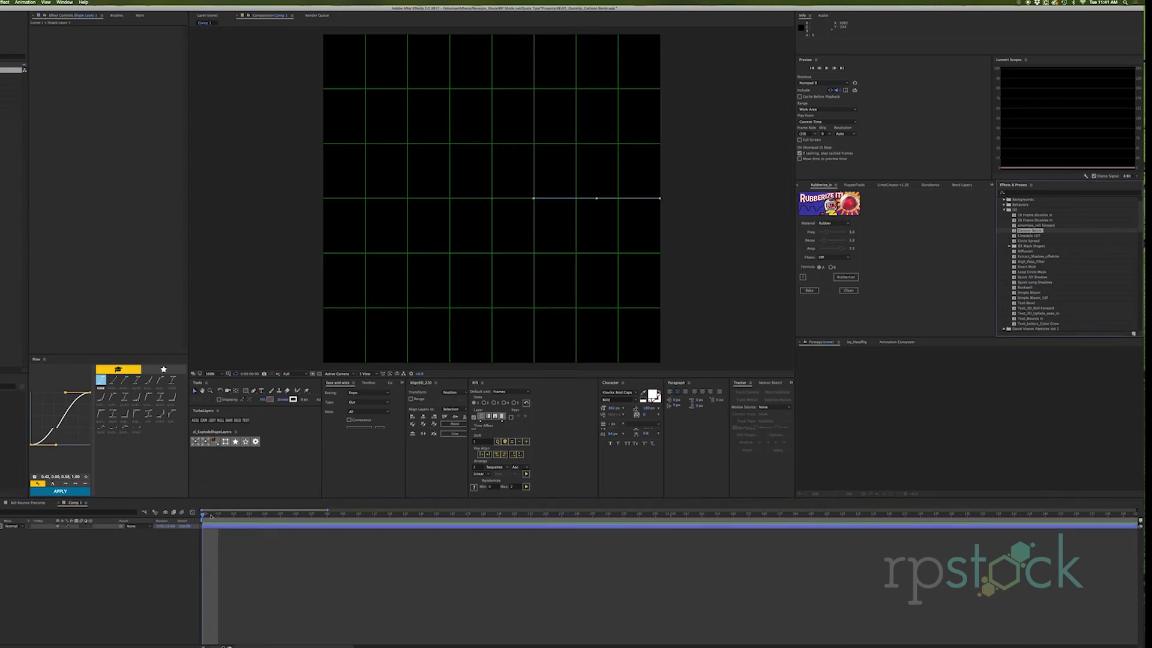
{"action": "left_click_drag", "start_coordinate": [210, 516], "coordinate": [328, 518]}
{"action": "key", "text": "u"}
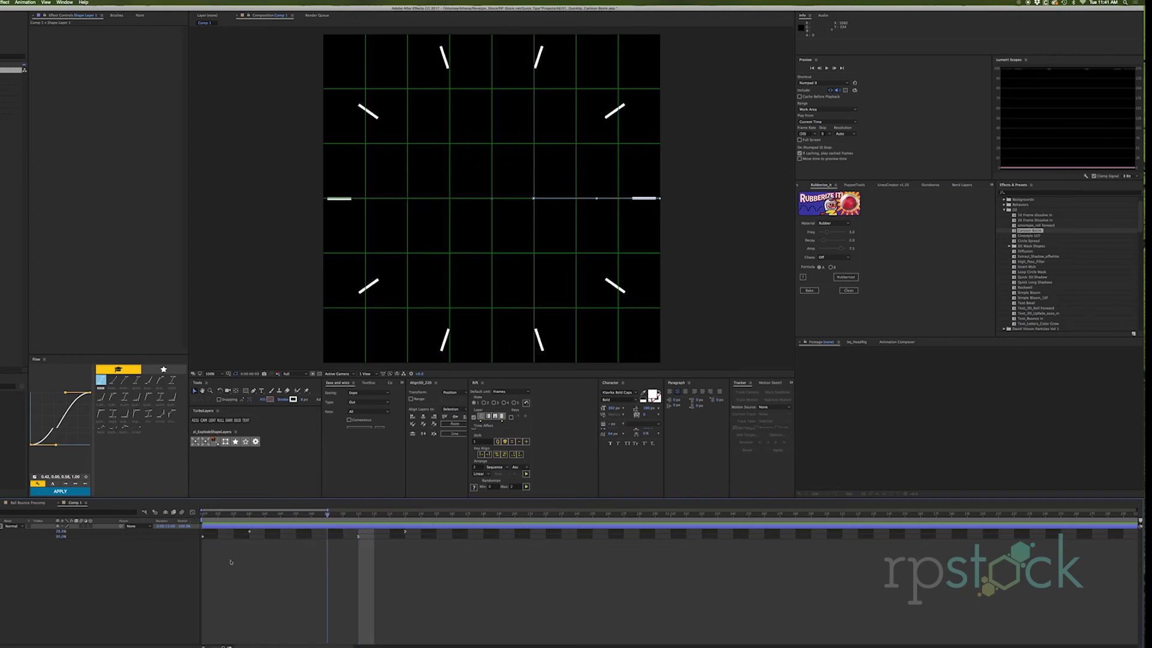
{"action": "left_click_drag", "start_coordinate": [247, 515], "coordinate": [202, 516]}
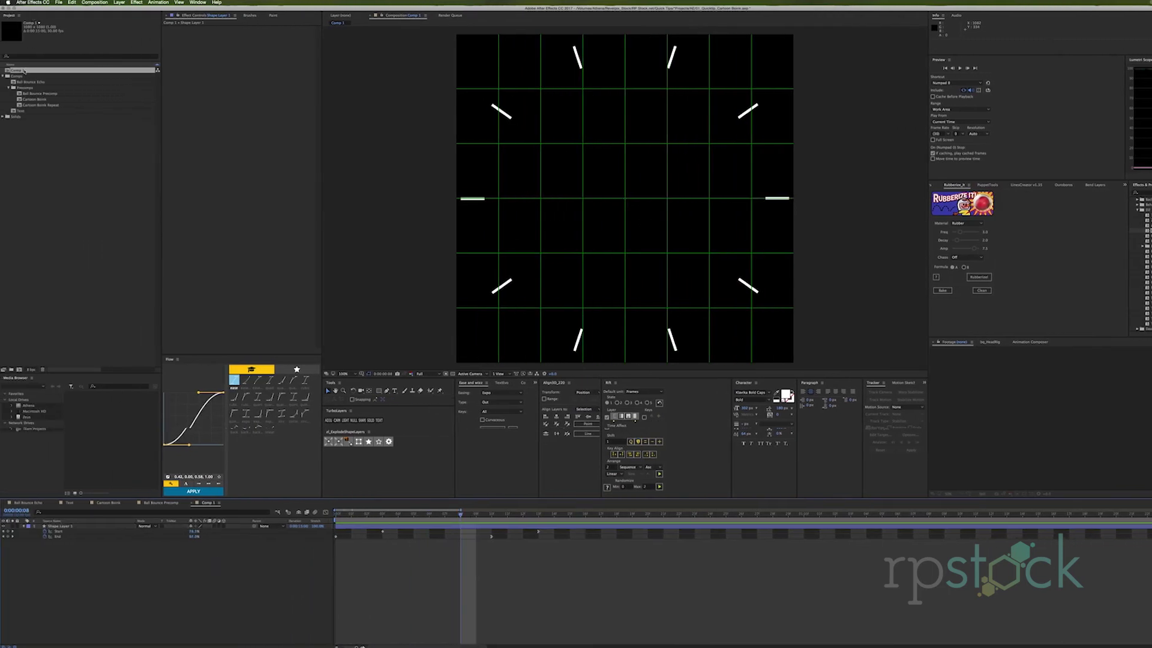
Step: Nest Comp 1 in a new Comp 2 and hide the proportional grid
{"action": "left_click_drag", "start_coordinate": [24, 71], "coordinate": [22, 371]}
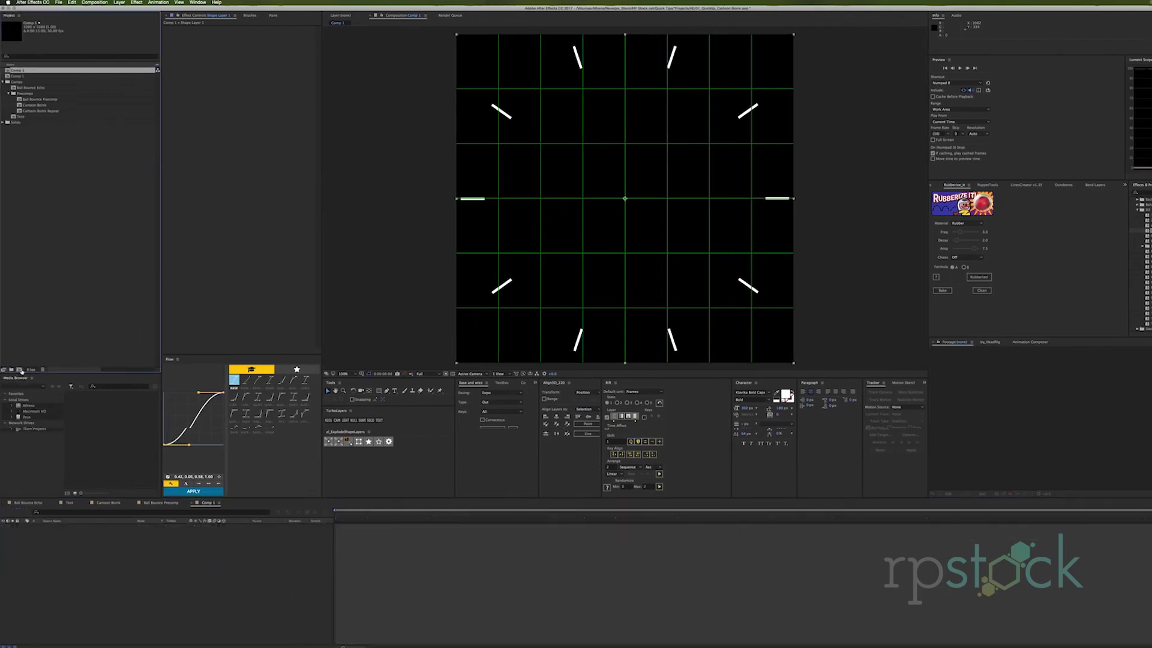
{"action": "left_click_drag", "start_coordinate": [344, 514], "coordinate": [389, 515]}
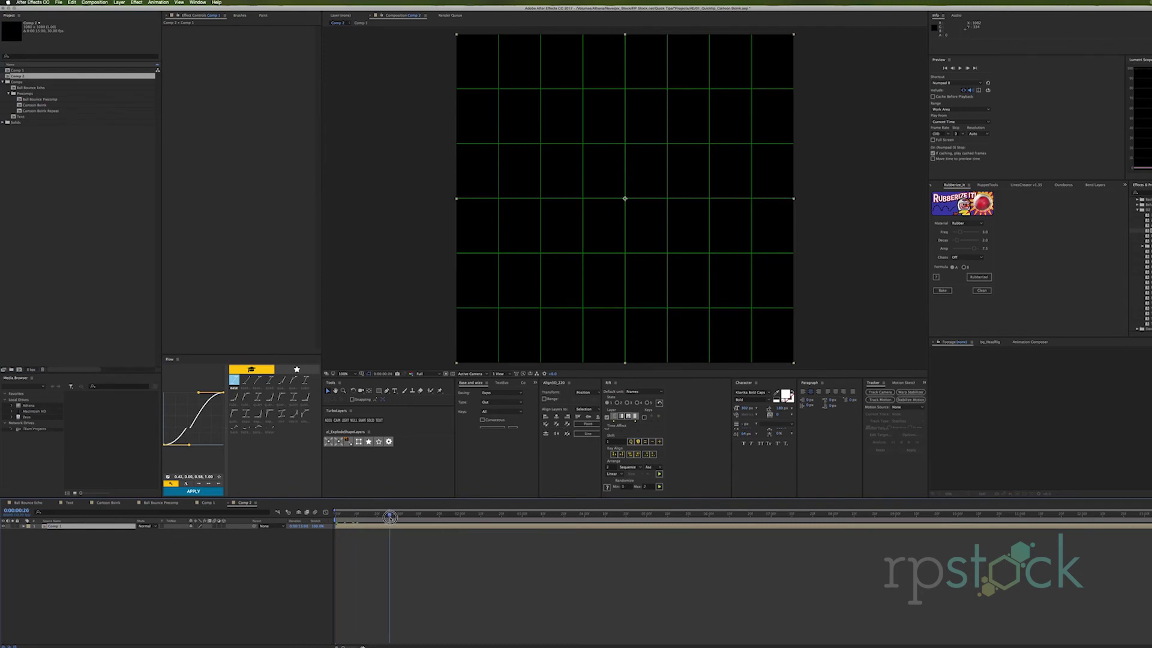
{"action": "left_click", "coordinate": [363, 374]}
{"action": "left_click", "coordinate": [382, 384]}
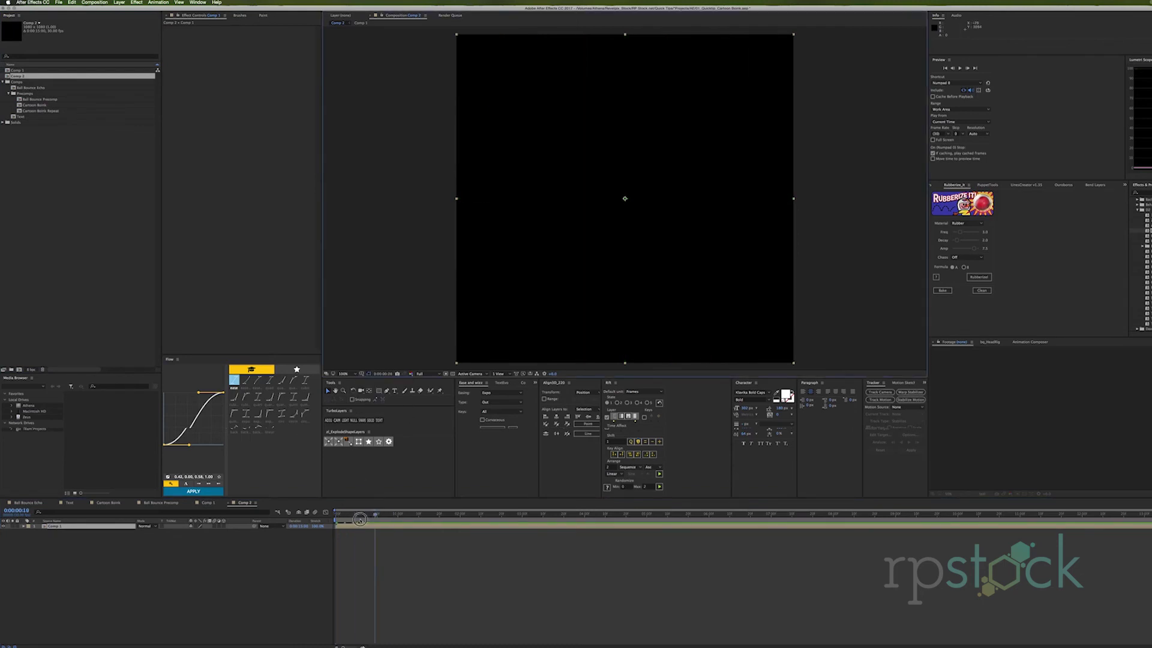
Step: Add Time > Echo with 10 echoes and a negative Echo Time, then preview
{"action": "right_click", "coordinate": [191, 103]}
{"action": "mouse_move", "coordinate": [255, 258]}
{"action": "mouse_move", "coordinate": [207, 426]}
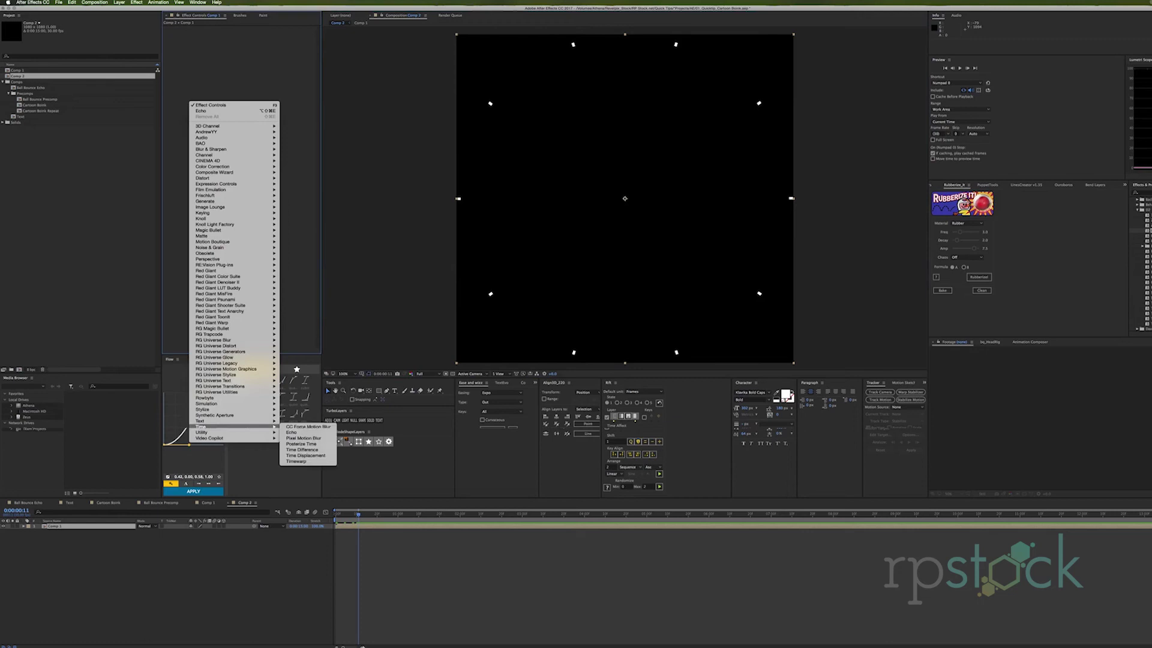
{"action": "left_click", "coordinate": [293, 432]}
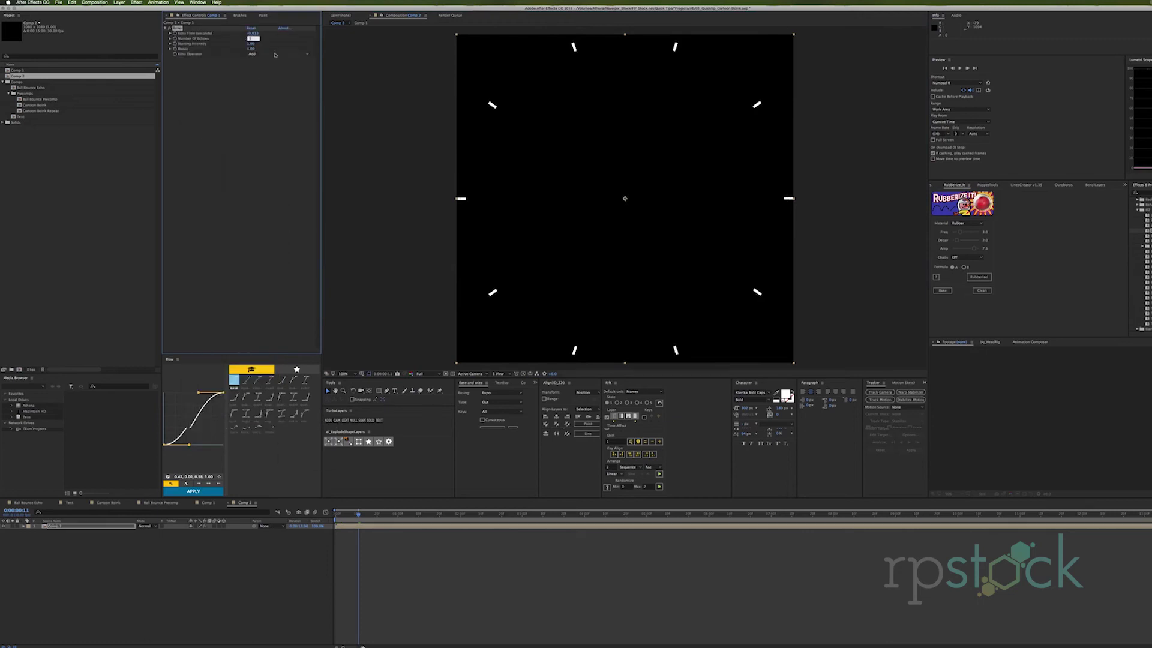
{"action": "key", "text": "Return"}
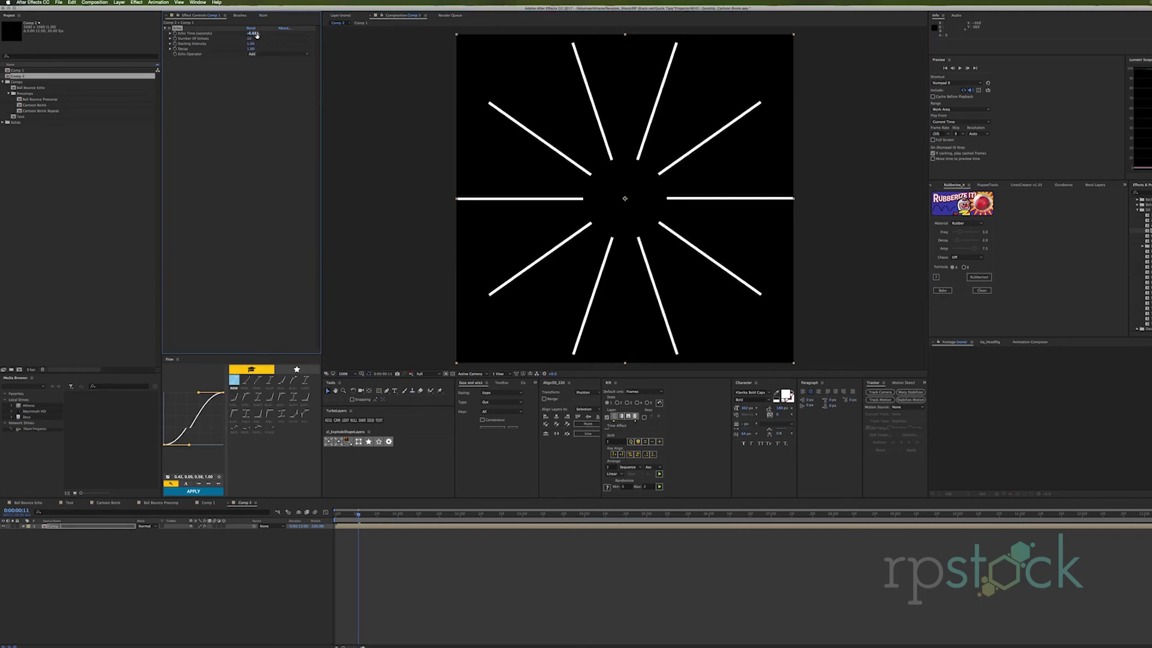
{"action": "left_click_drag", "start_coordinate": [254, 36], "coordinate": [254, 36]}
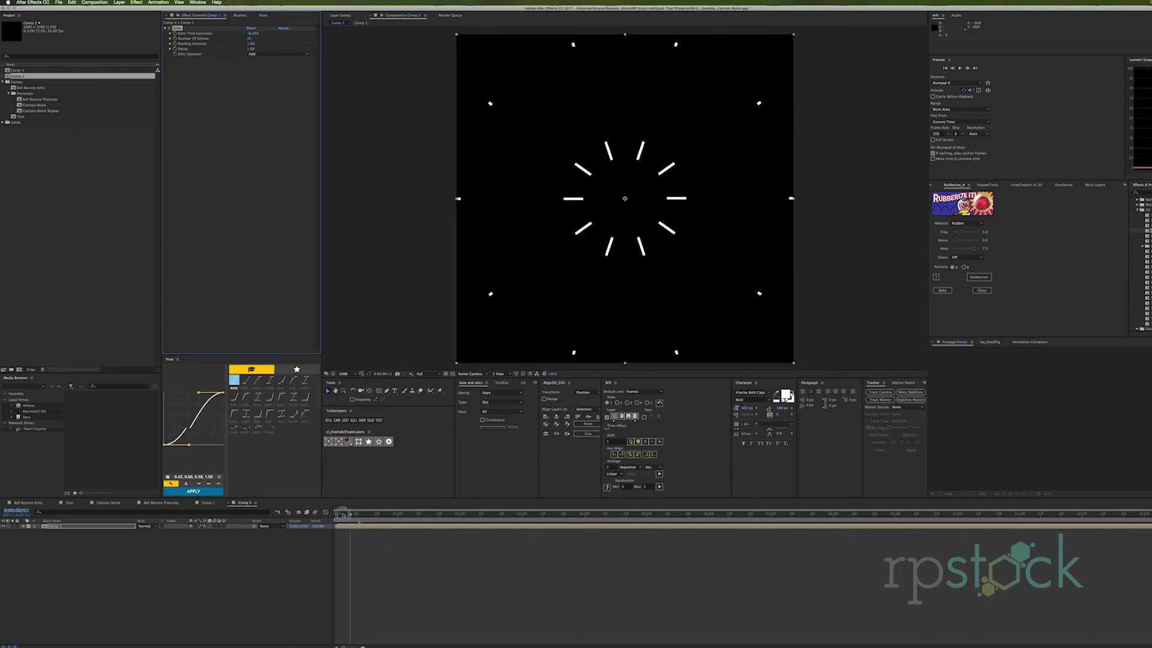
{"action": "key", "text": "space"}
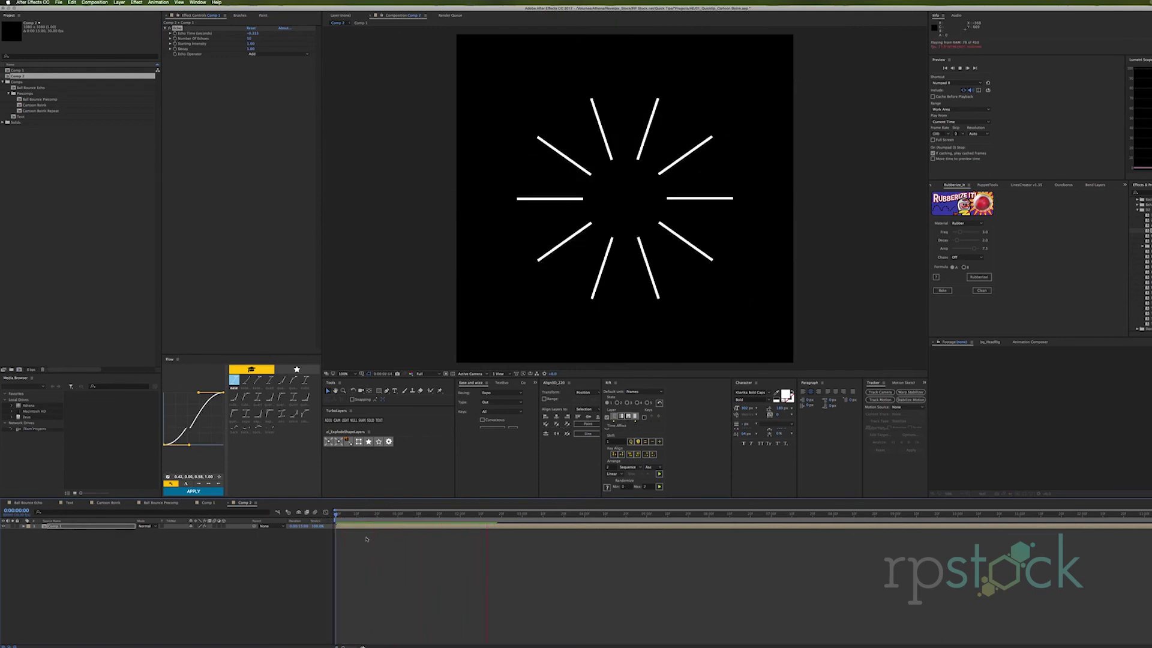
{"action": "key", "text": "space"}
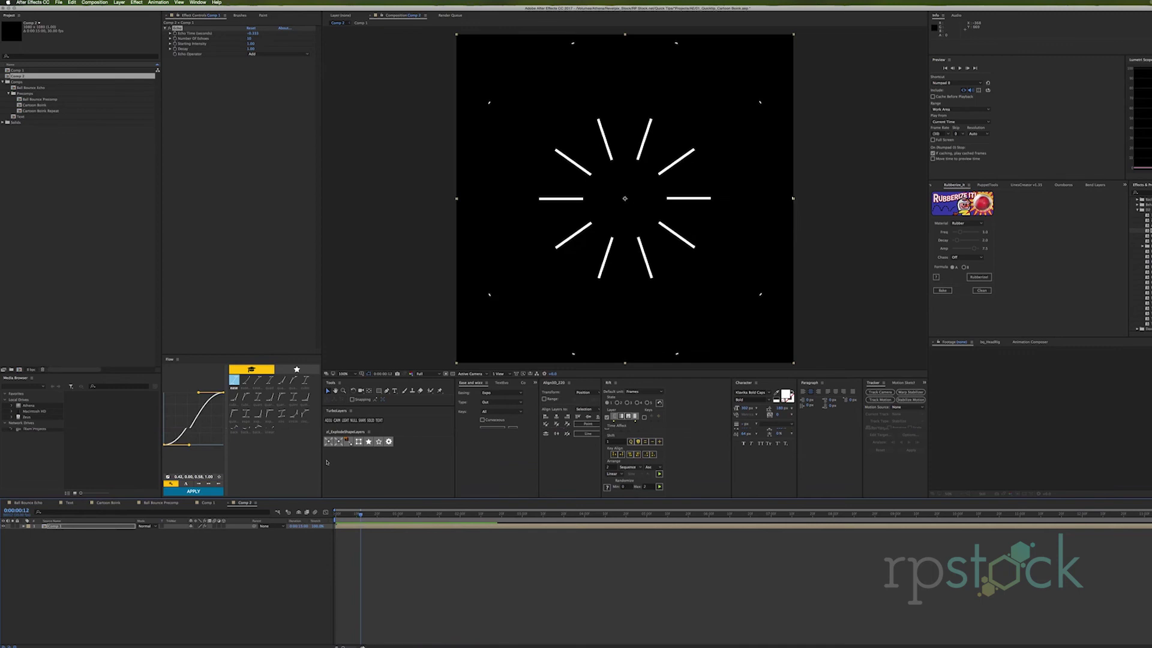
Step: Open Ball Bounce Precomp, then switch to Ball Bounce Echo and preview the bouncing balls
{"action": "double_click", "coordinate": [33, 99]}
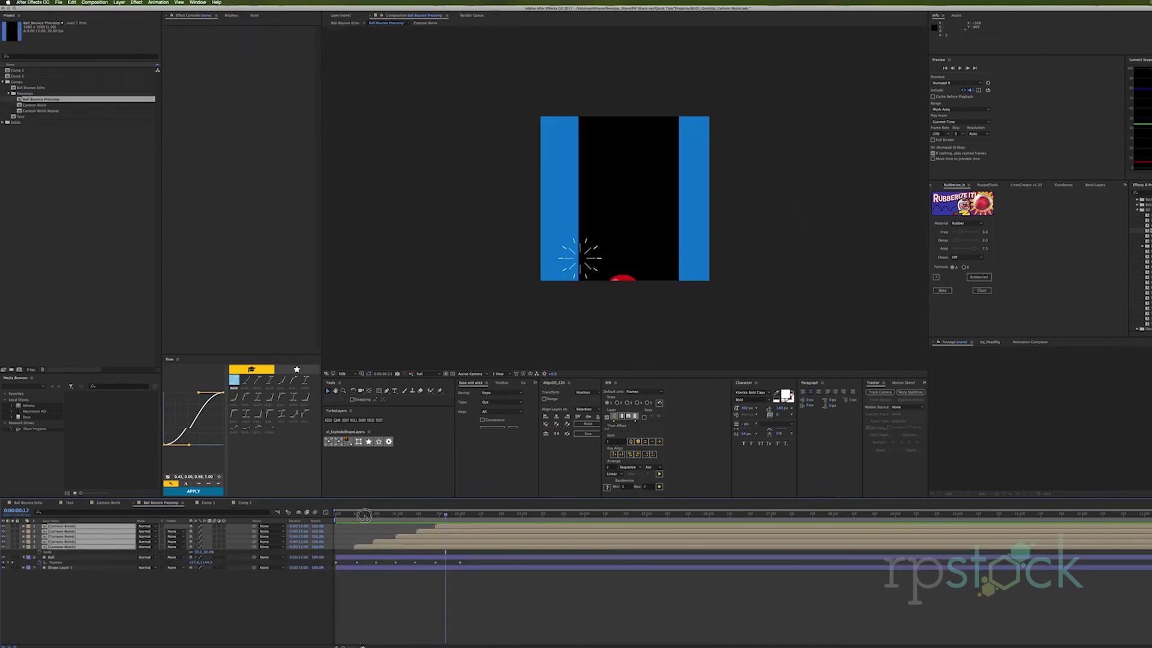
{"action": "left_click_drag", "start_coordinate": [364, 515], "coordinate": [311, 520]}
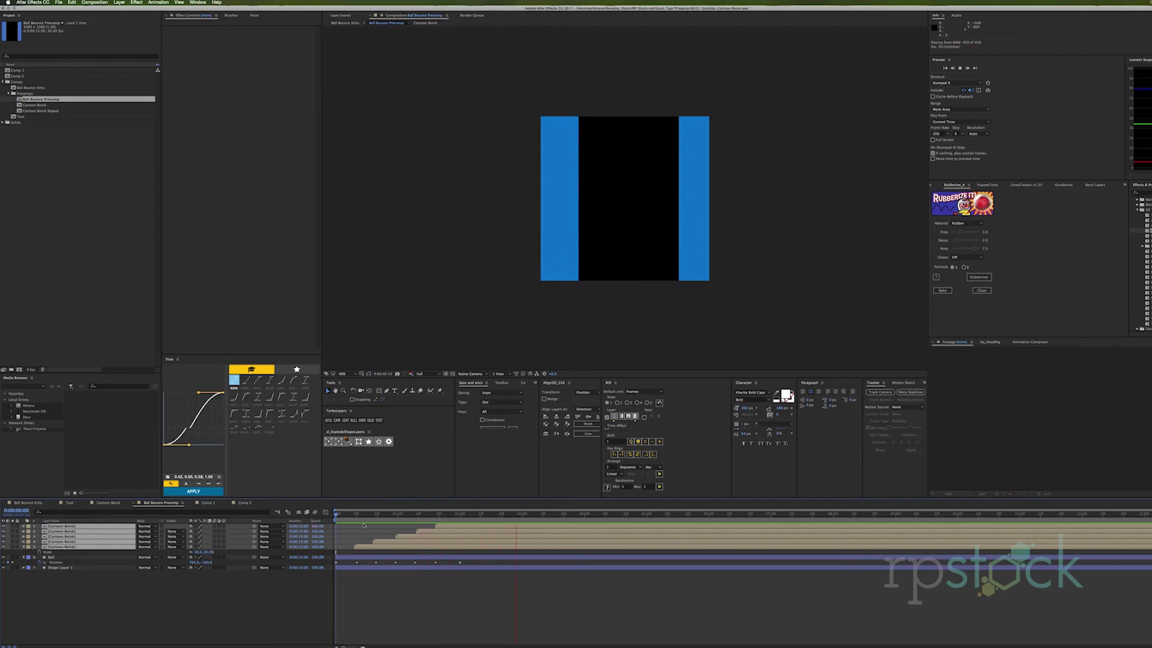
{"action": "left_click", "coordinate": [43, 504]}
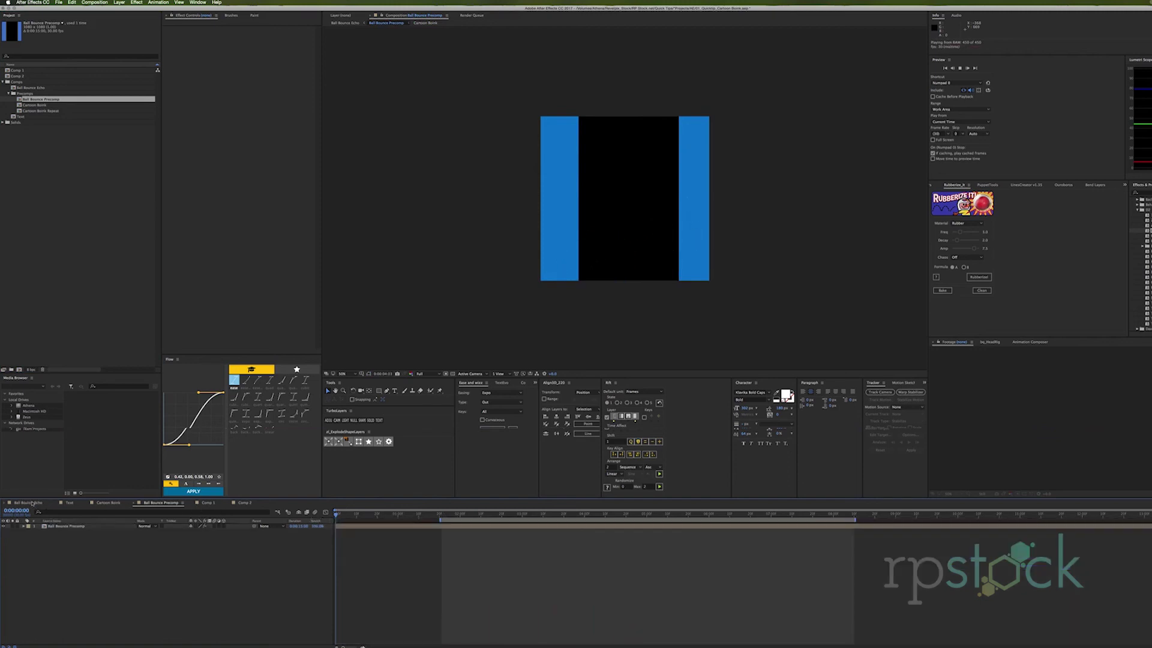
{"action": "left_click_drag", "start_coordinate": [446, 515], "coordinate": [442, 516]}
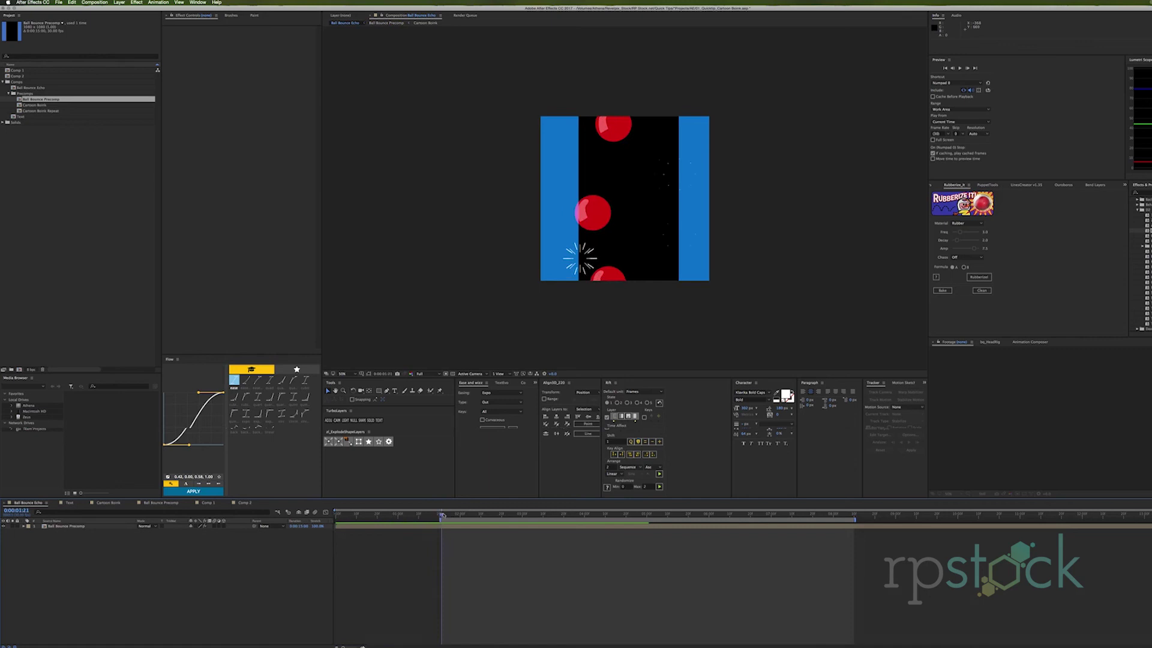
{"action": "key", "text": "space"}
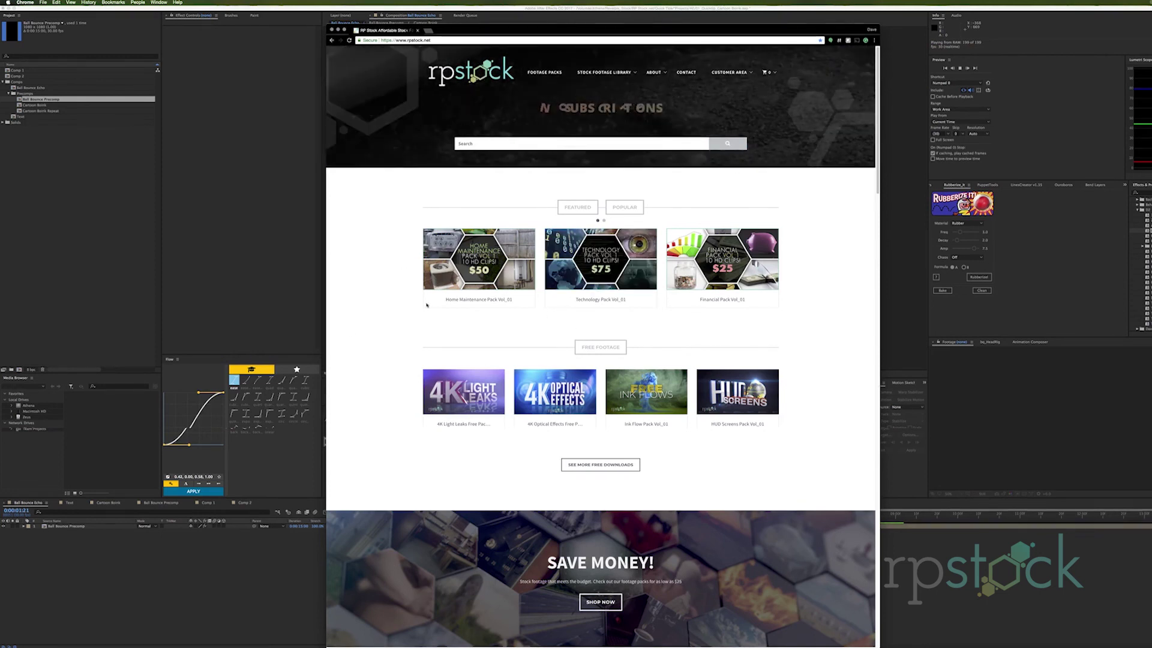
Step: Go to rpstock.net's 'Get the Free Stuff!' page and browse packs like 4K Light Leaks and LUTs
{"action": "left_click", "coordinate": [600, 464]}
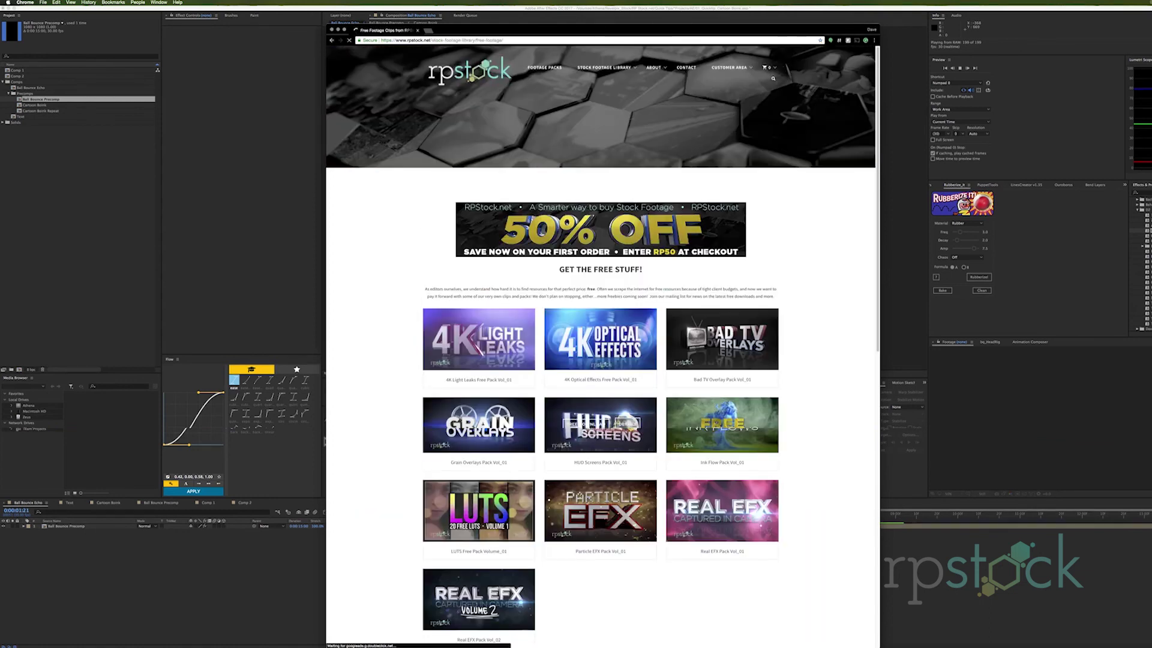
{"action": "scroll", "coordinate": [834, 390], "scroll_direction": "down", "scroll_amount": 1}
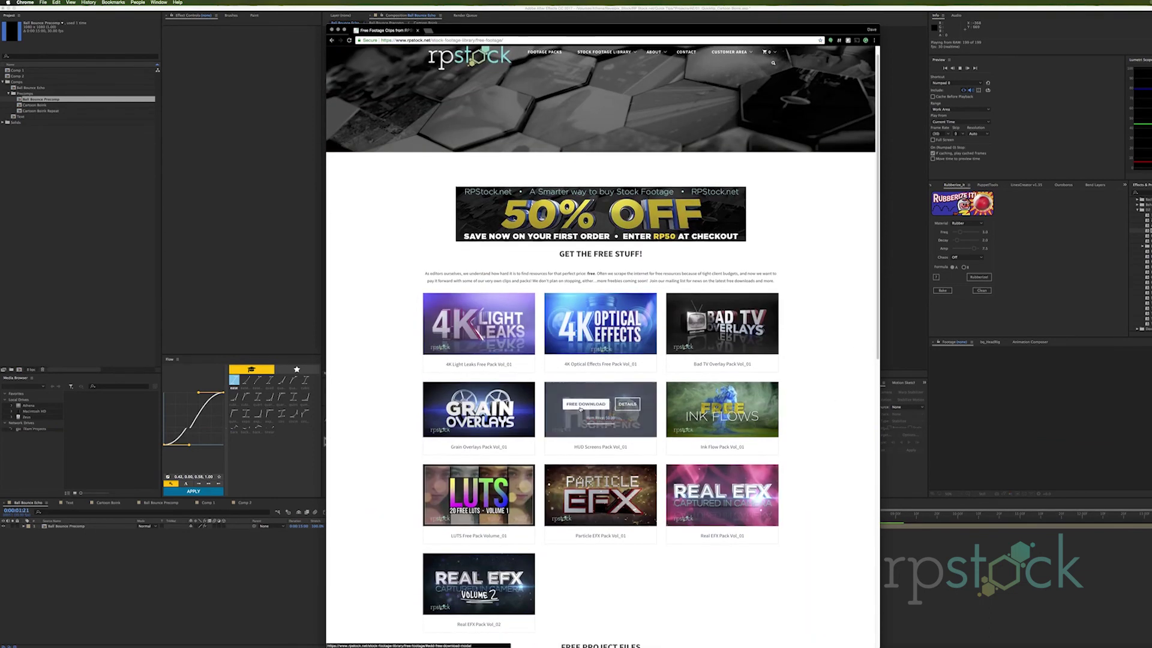
{"action": "scroll", "coordinate": [570, 180], "scroll_direction": "up", "scroll_amount": 1}
{"action": "mouse_move", "coordinate": [604, 68]}
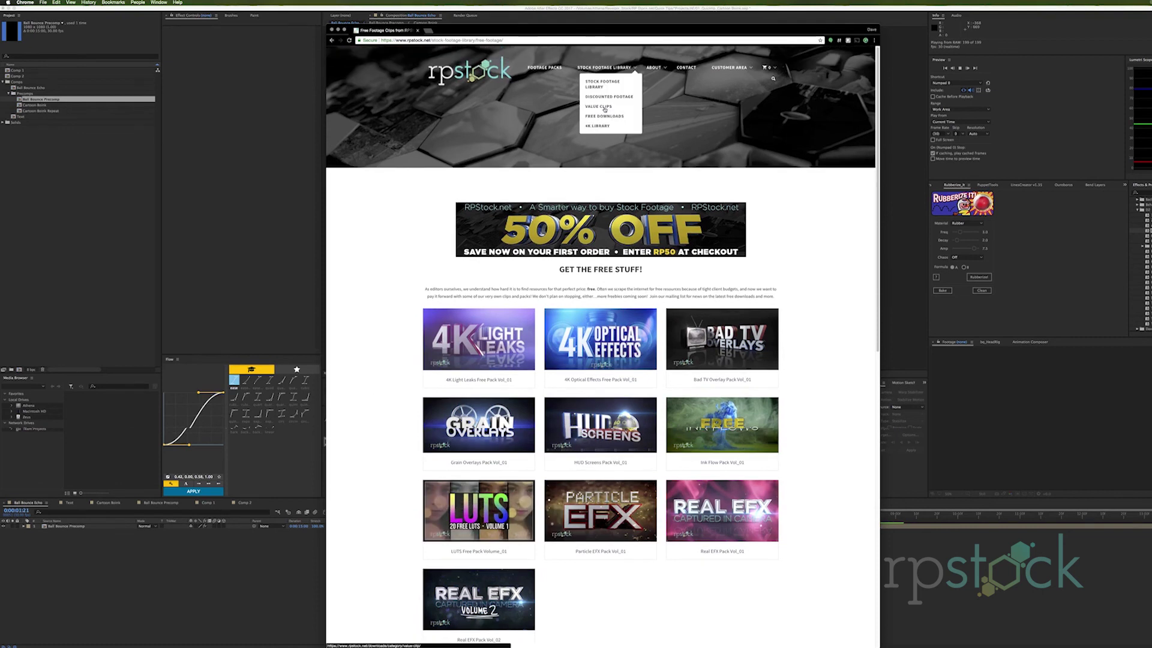